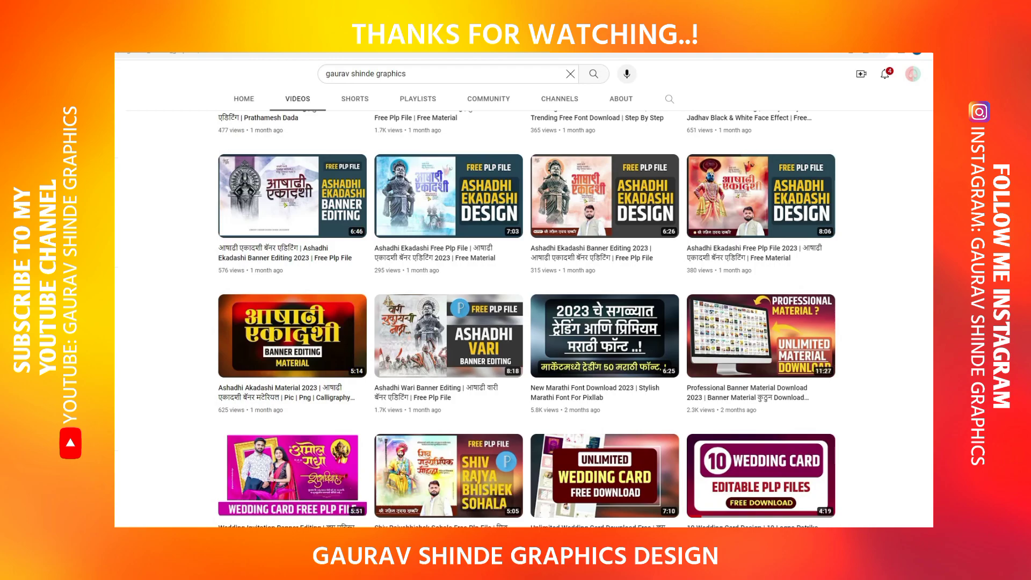
# Scroll up and down through the channel's Videos grid to browse its older uploads
pyautogui.scroll(-10, 523, 317)
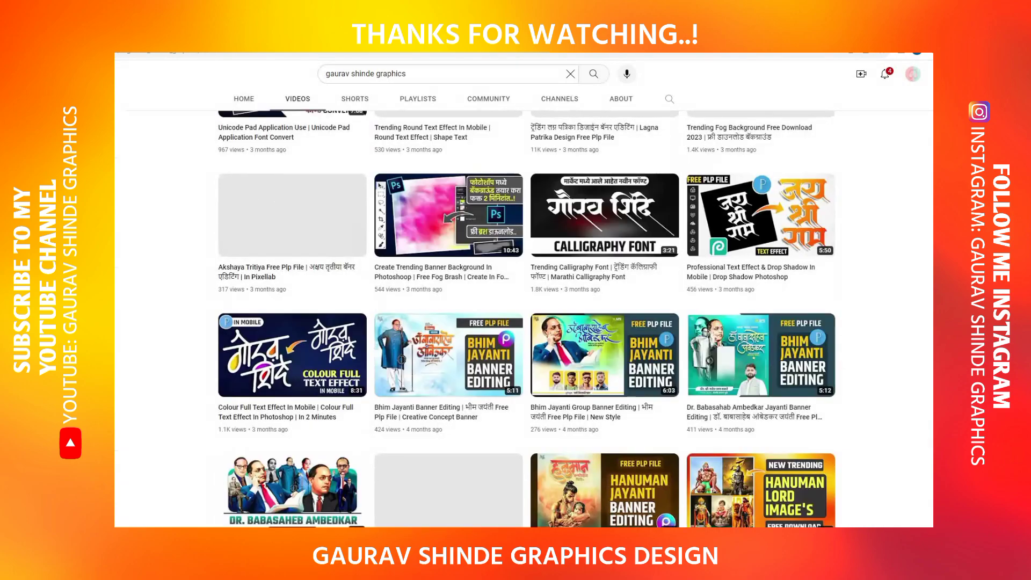
pyautogui.scroll(3, 929, 435)
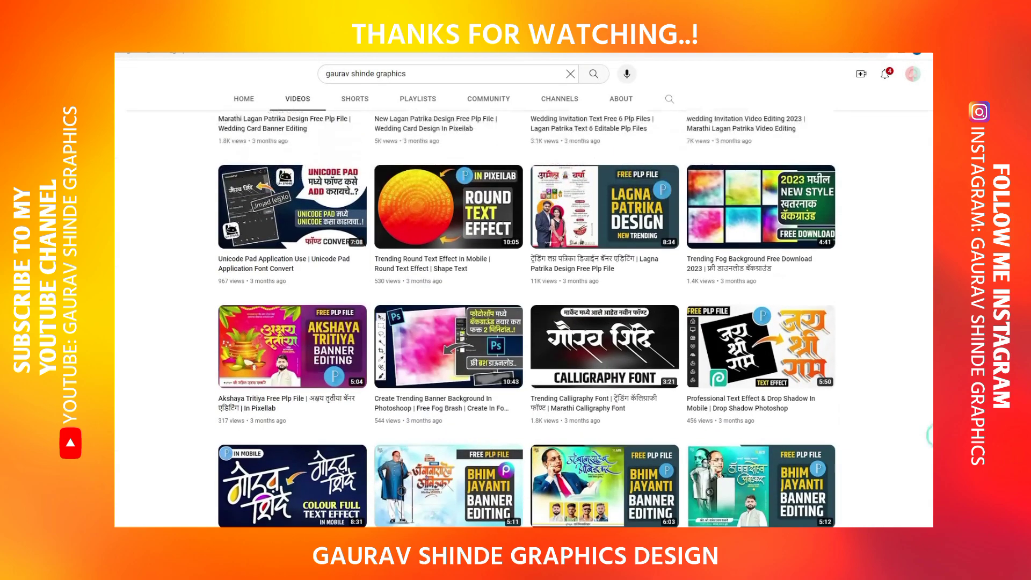
pyautogui.scroll(3, 931, 376)
pyautogui.scroll(3, 931, 366)
pyautogui.scroll(3, 923, 337)
pyautogui.scroll(1, 919, 329)
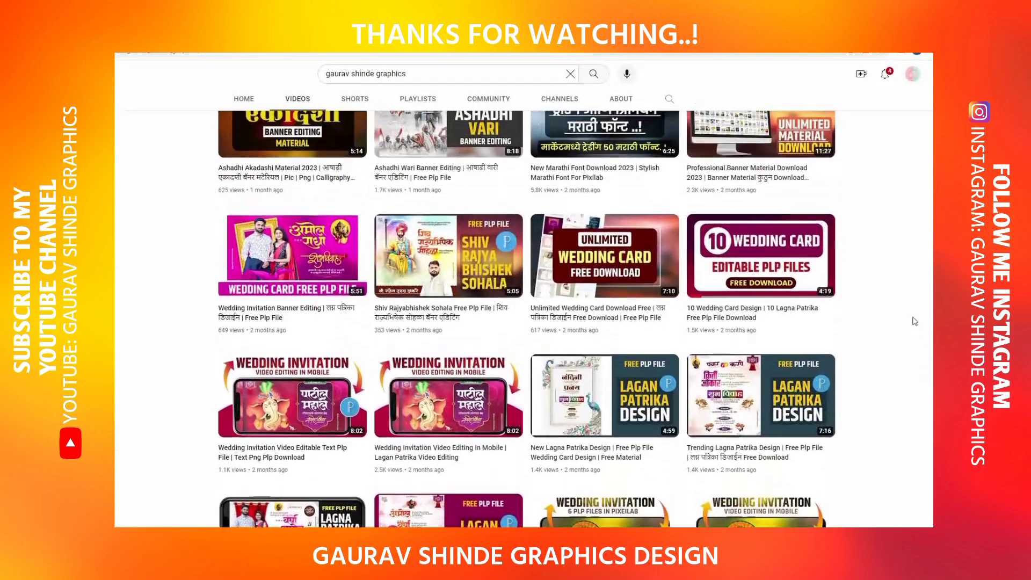
pyautogui.scroll(-1, 913, 322)
pyautogui.scroll(-2, 916, 344)
pyautogui.scroll(-3, 920, 371)
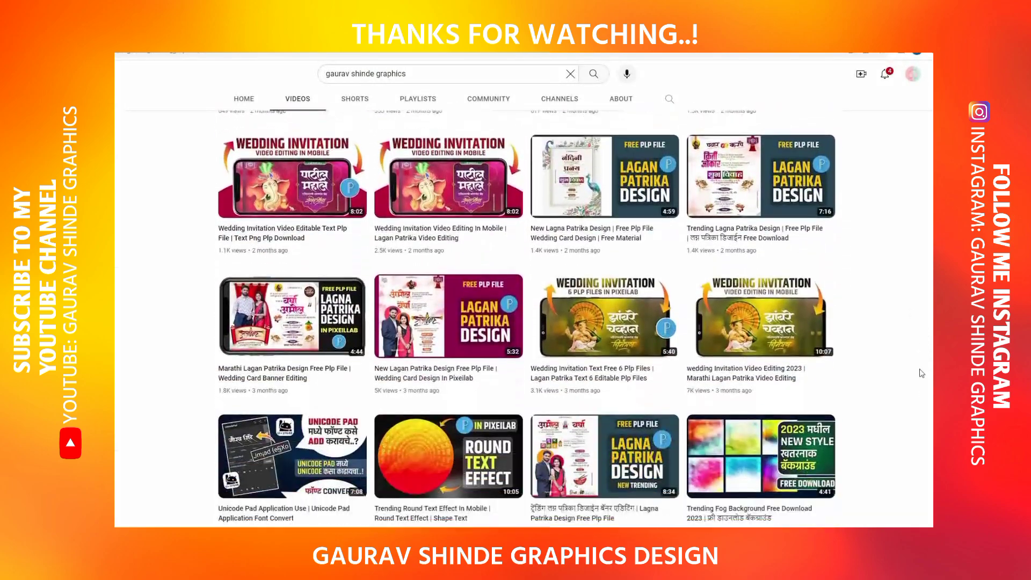
pyautogui.scroll(-3, 924, 397)
pyautogui.scroll(-2, 925, 408)
pyautogui.scroll(-1, 927, 419)
pyautogui.scroll(-1, 929, 432)
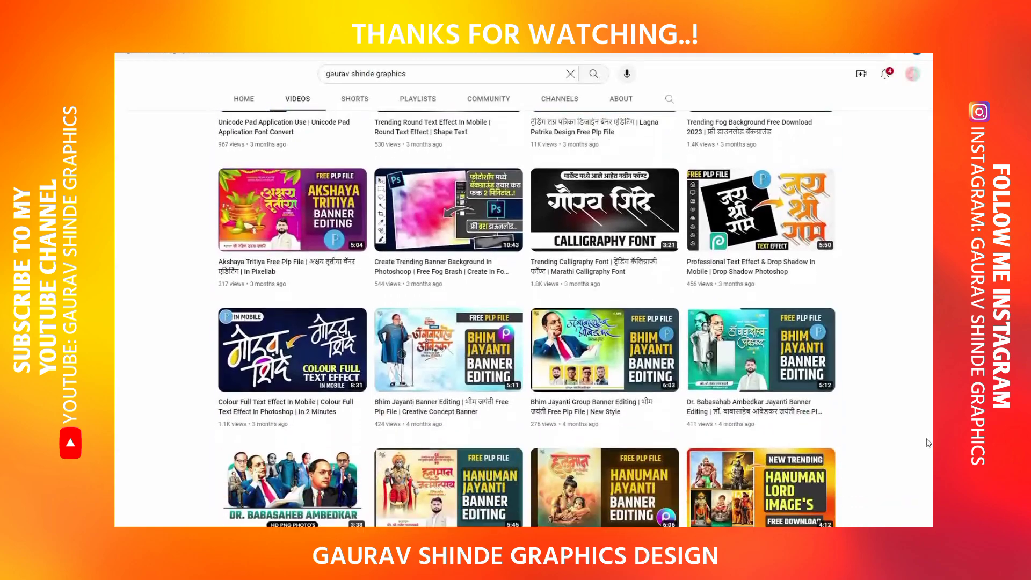
pyautogui.scroll(-1, 931, 449)
pyautogui.scroll(-1, 931, 473)
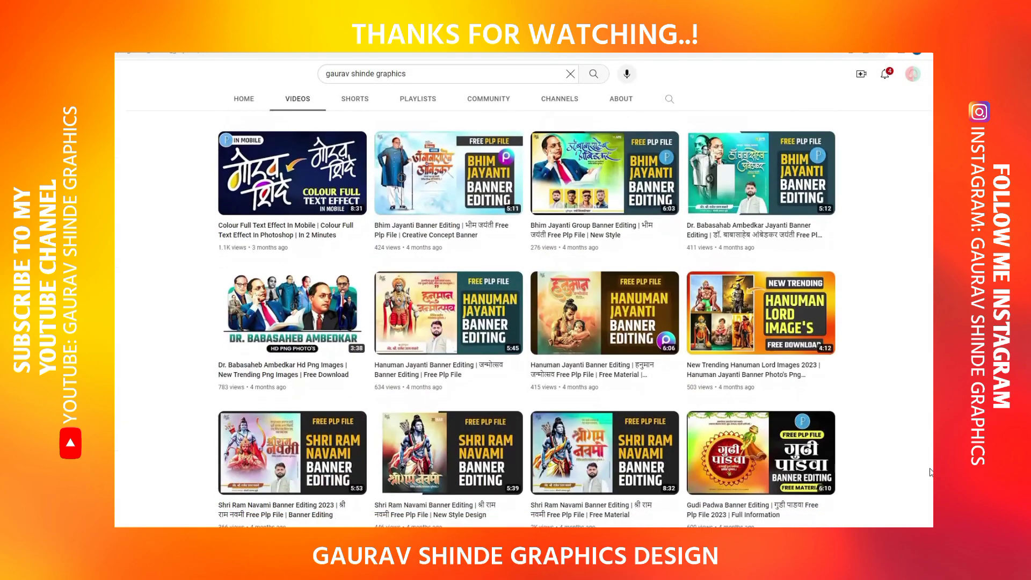
pyautogui.scroll(-2, 931, 483)
pyautogui.scroll(-1, 932, 493)
pyautogui.scroll(-1, 932, 493)
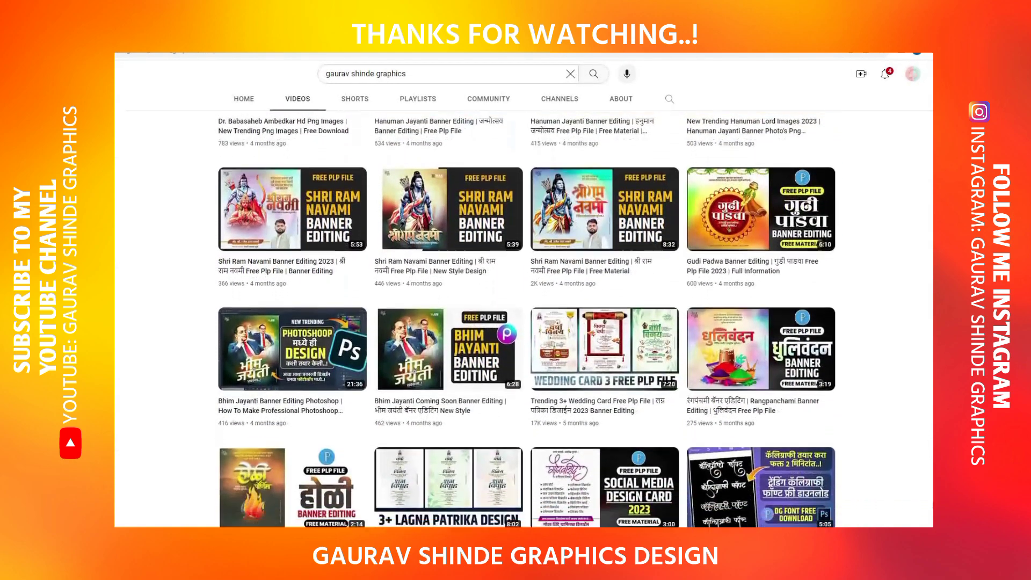
pyautogui.scroll(-1, 932, 493)
pyautogui.scroll(-1, 932, 493)
pyautogui.scroll(-2, 524, 317)
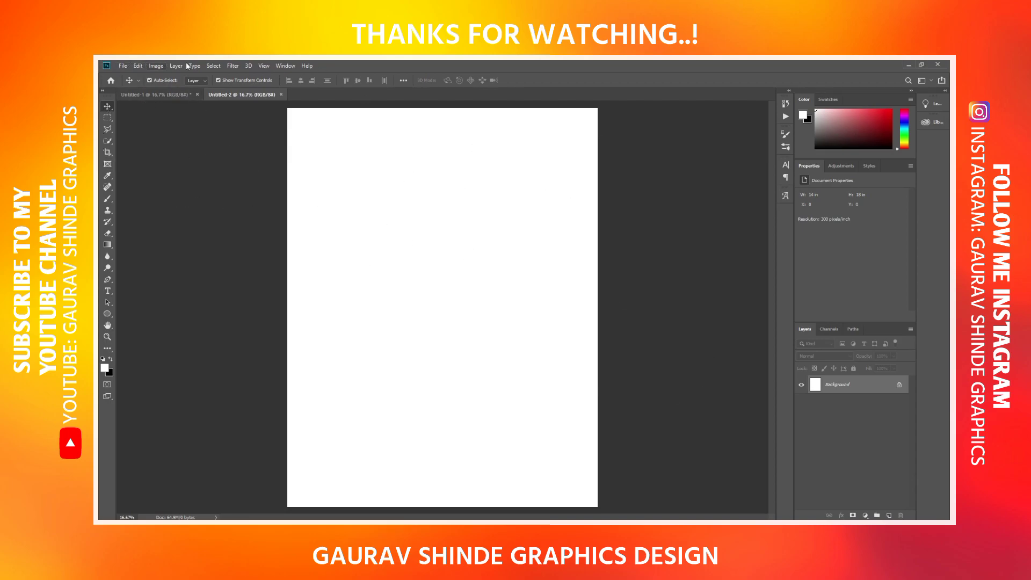
# In the two-man composite document, move the seated man and chair lower into place
pyautogui.click(232, 66)
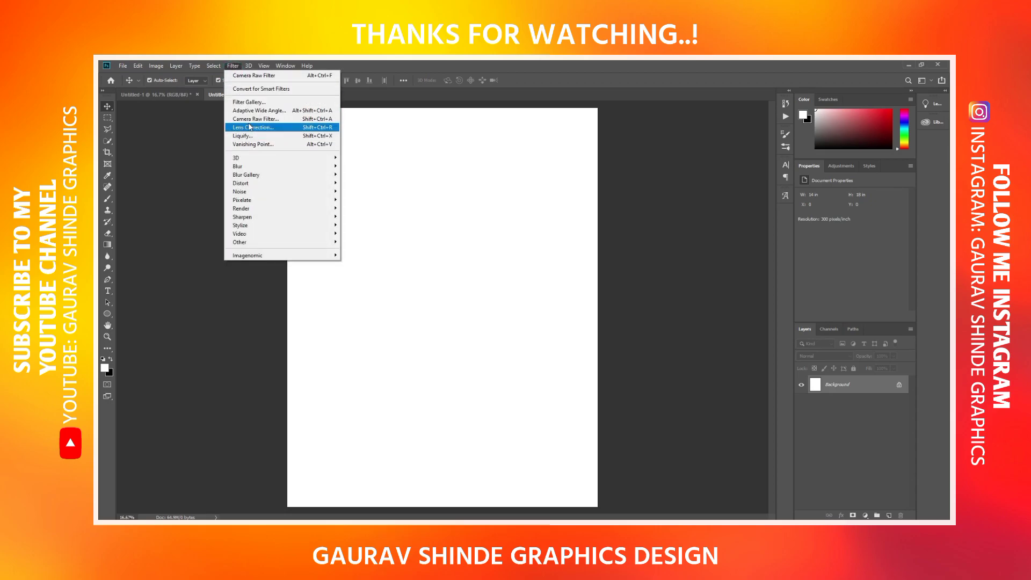
pyautogui.click(652, 199)
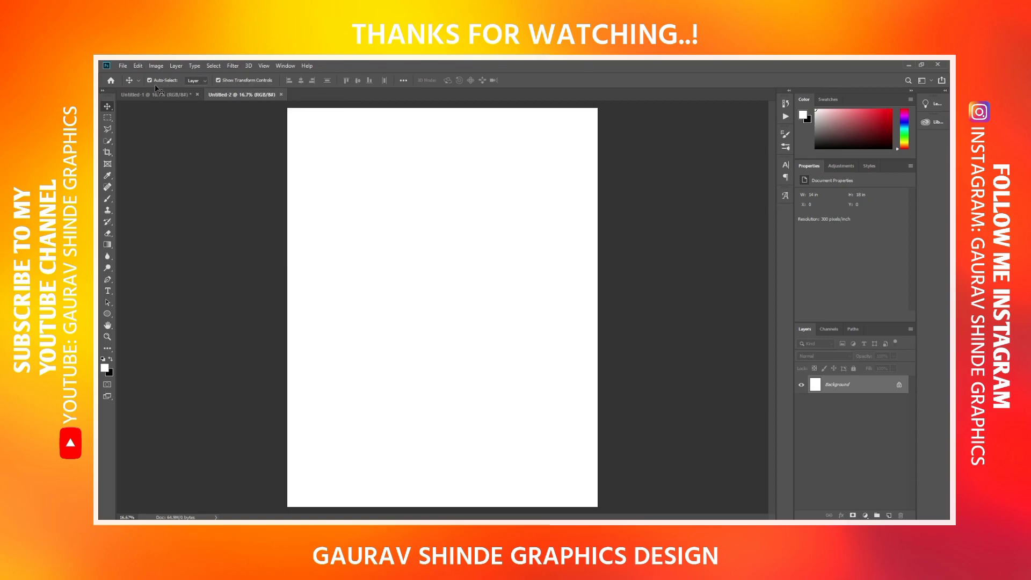
pyautogui.click(176, 96)
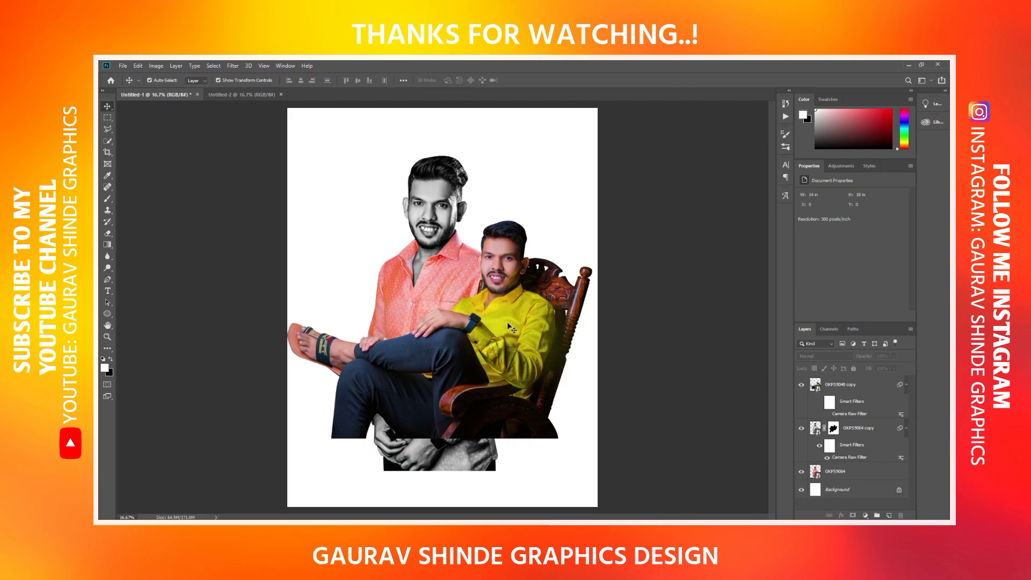
pyautogui.moveTo(508, 326); pyautogui.dragTo(514, 309)
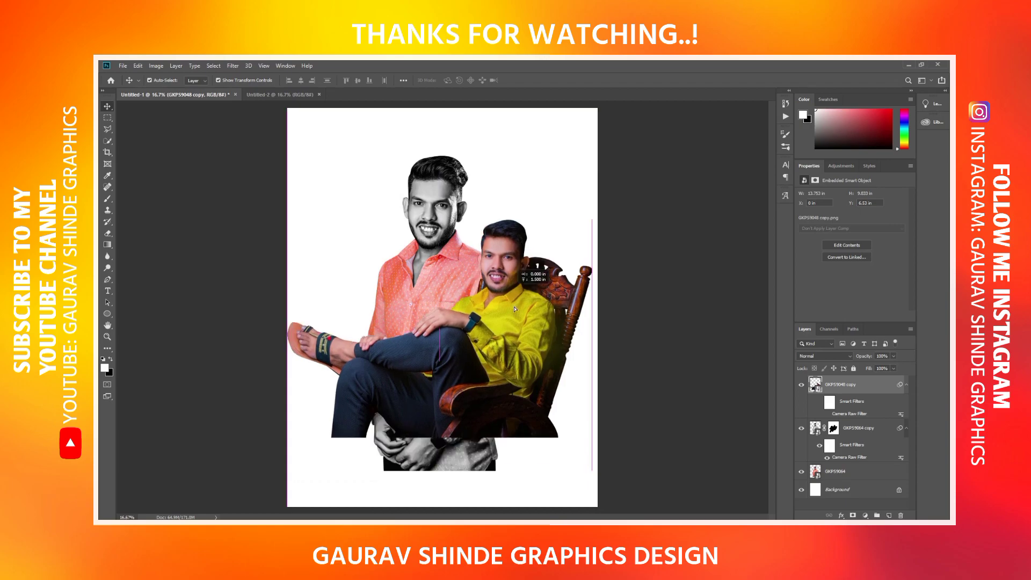
pyautogui.moveTo(514, 309); pyautogui.dragTo(517, 310)
pyautogui.click(693, 265)
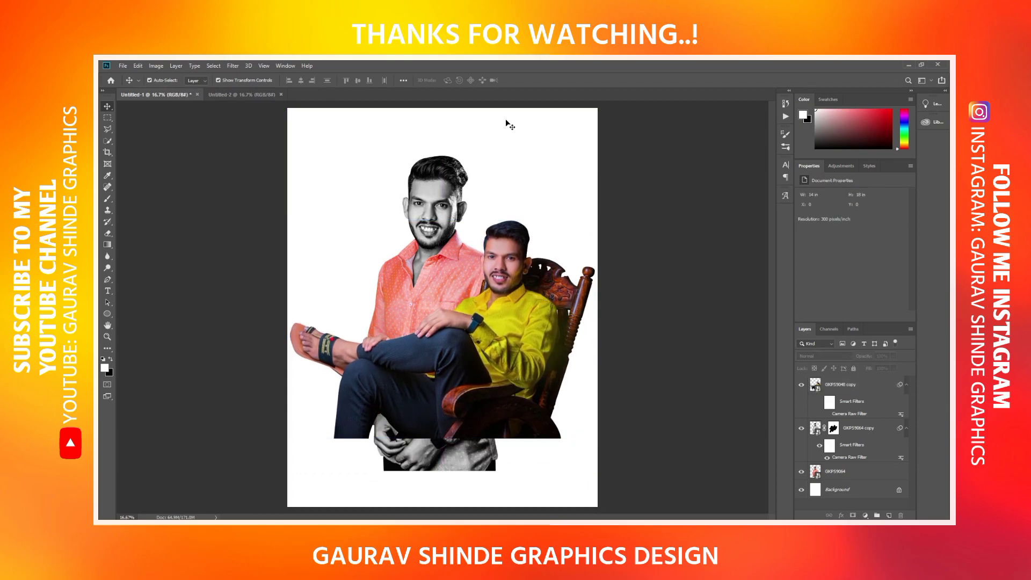
# Toggle the GKPS9064 copy layer's visibility repeatedly to compare the face before and after
pyautogui.click(442, 185)
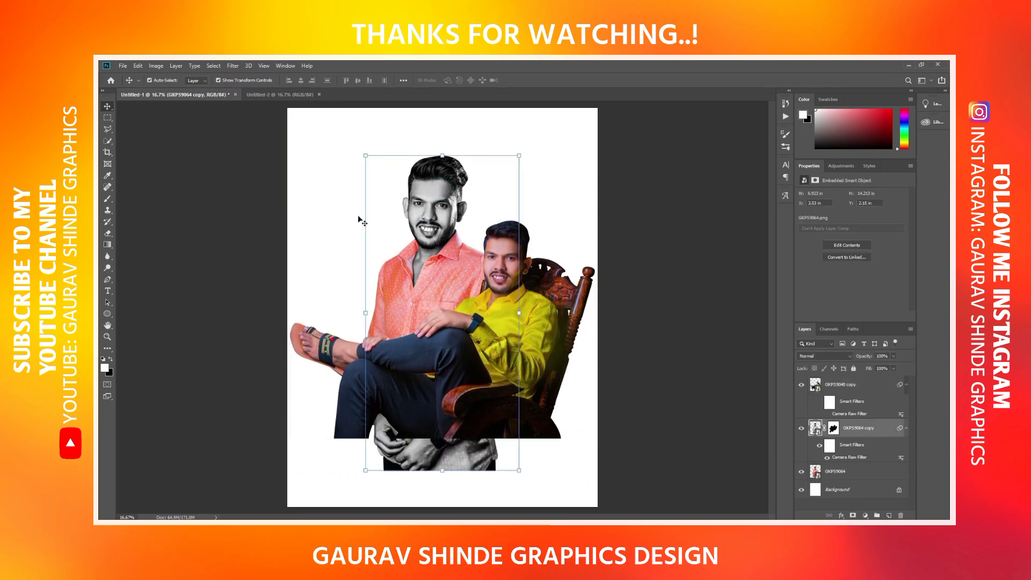
pyautogui.click(803, 430)
pyautogui.click(804, 429)
pyautogui.click(802, 430)
pyautogui.click(802, 429)
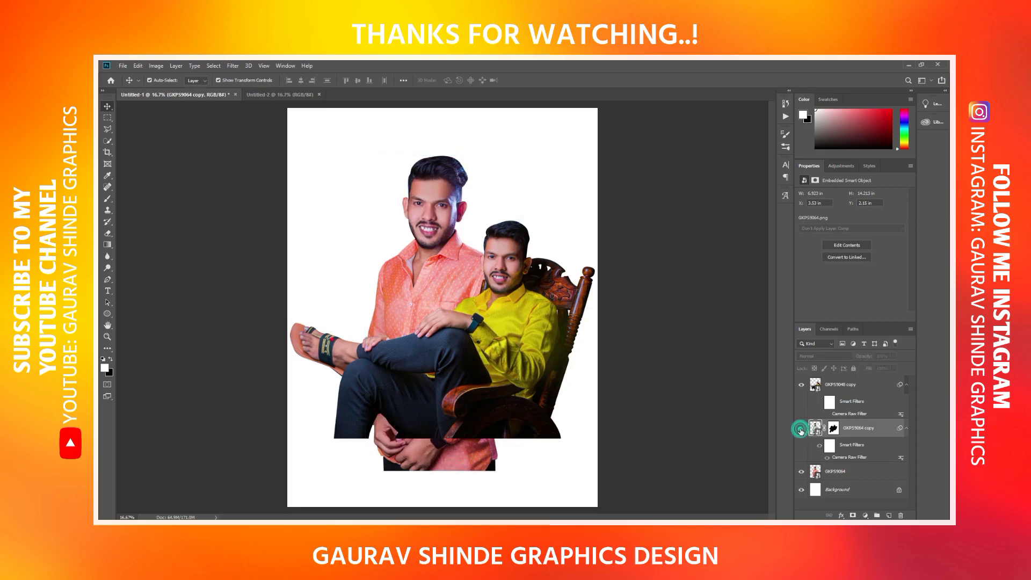
pyautogui.click(801, 429)
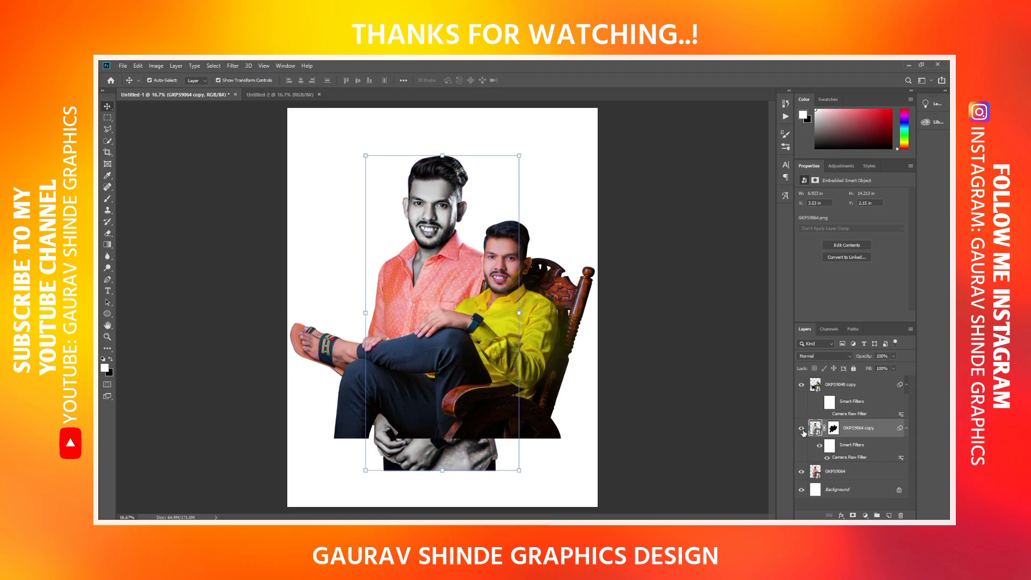
pyautogui.click(802, 429)
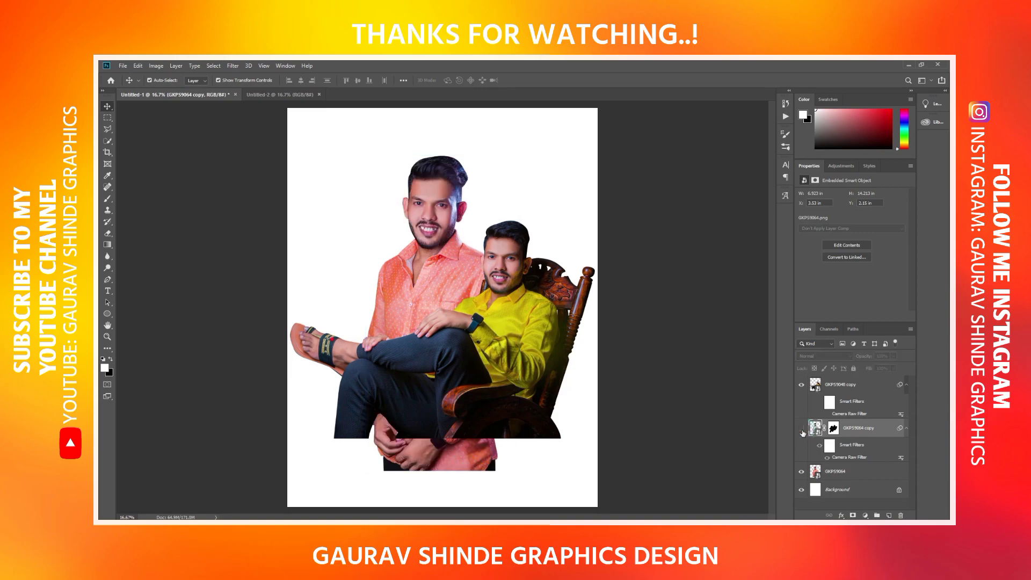
pyautogui.click(802, 430)
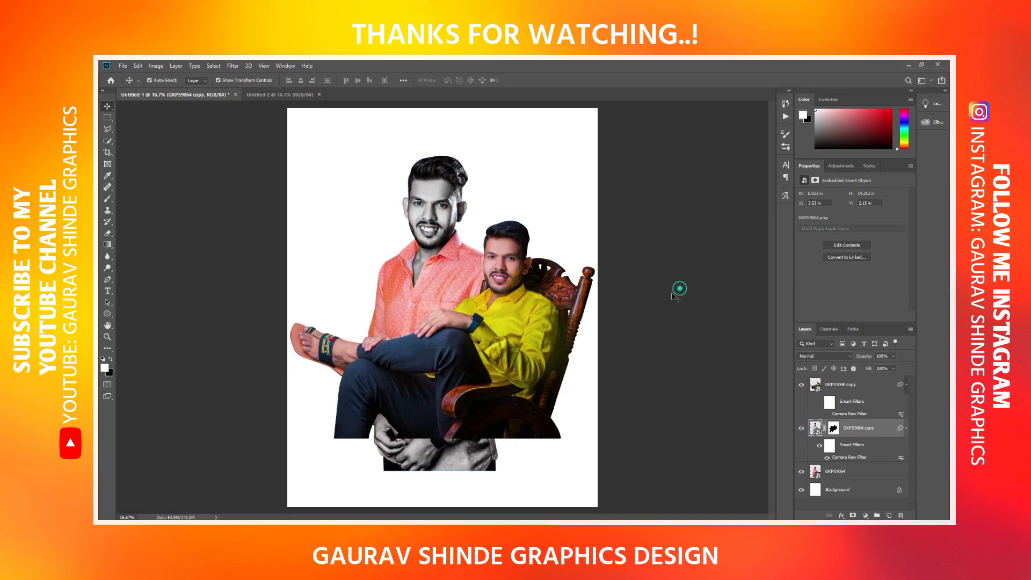
# Shift the yellow-shirt man slightly, then compare the grey and coloured face versions
pyautogui.moveTo(529, 322)
pyautogui.mouseDown()
pyautogui.moveTo(538, 301)
pyautogui.moveTo(530, 308)
pyautogui.mouseUp()
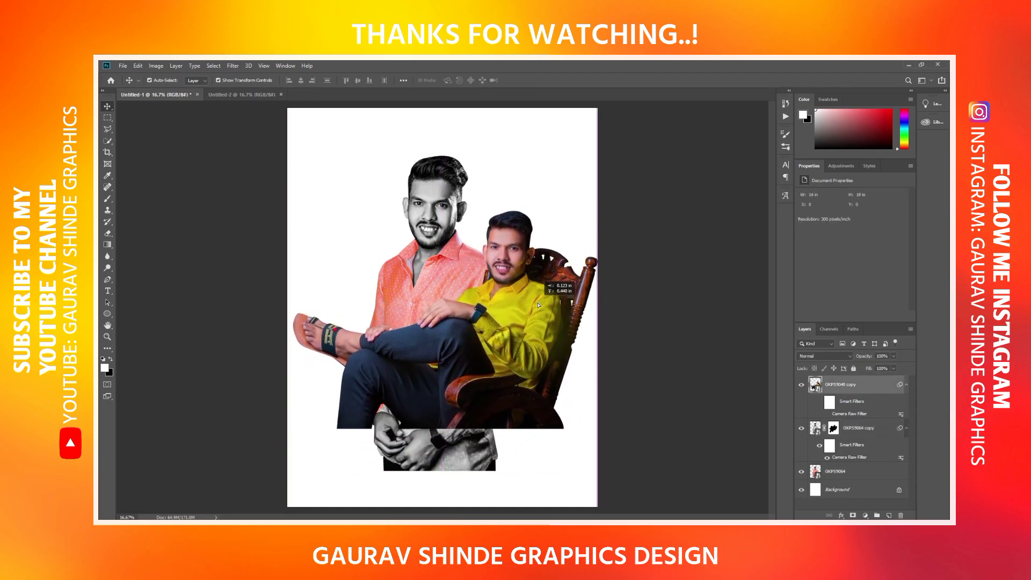
pyautogui.click(435, 217)
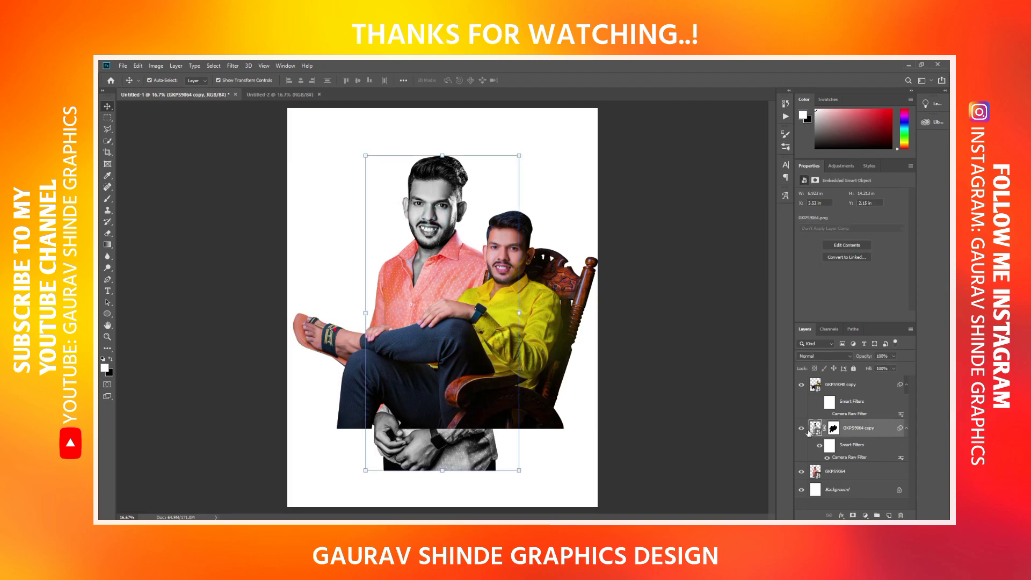
pyautogui.click(802, 429)
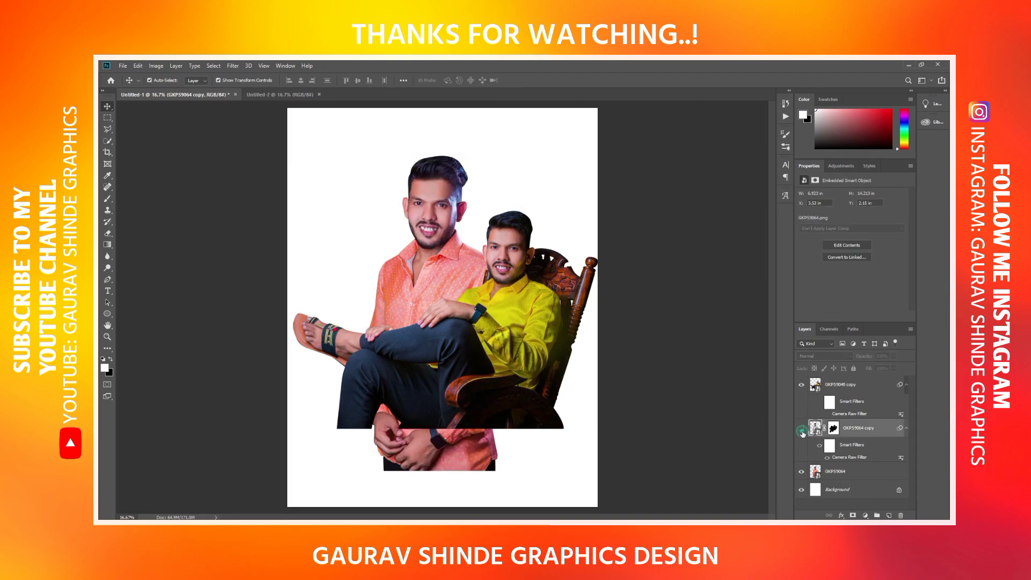
pyautogui.click(802, 429)
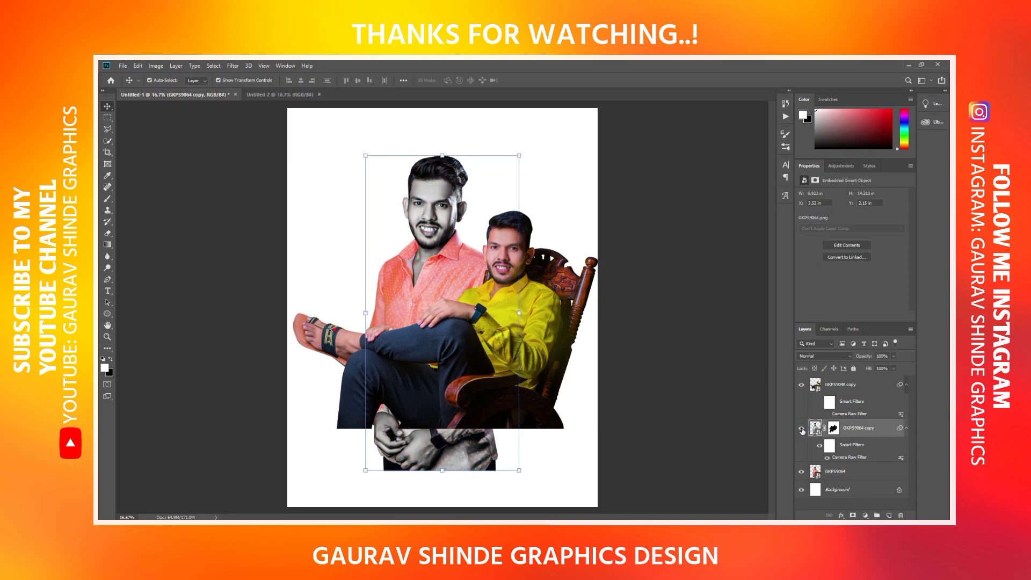
pyautogui.click(750, 182)
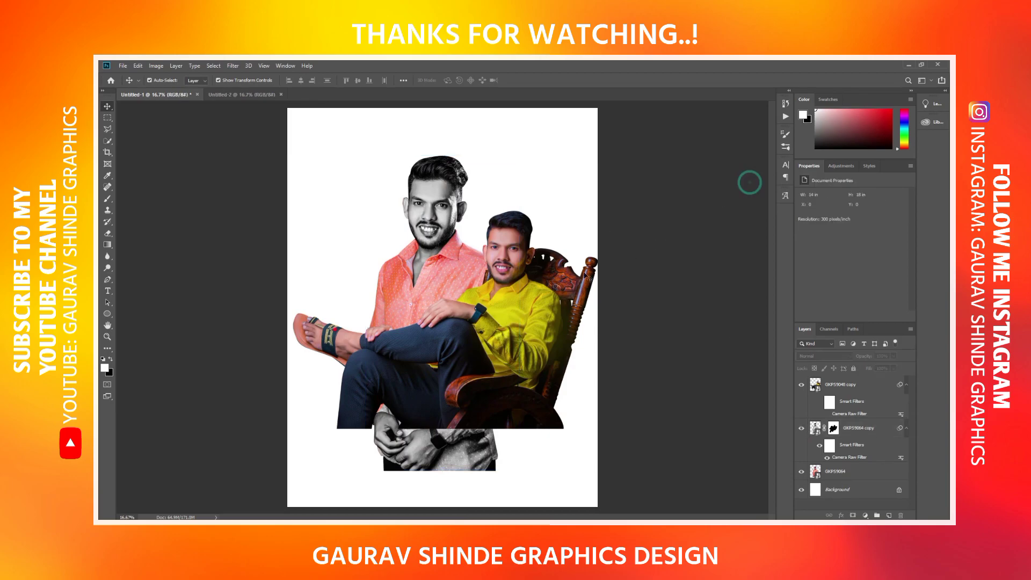
# Drag the GKPS9048 copy layer of the yellow-shirt man into the Untitled-2 document
pyautogui.click(542, 298)
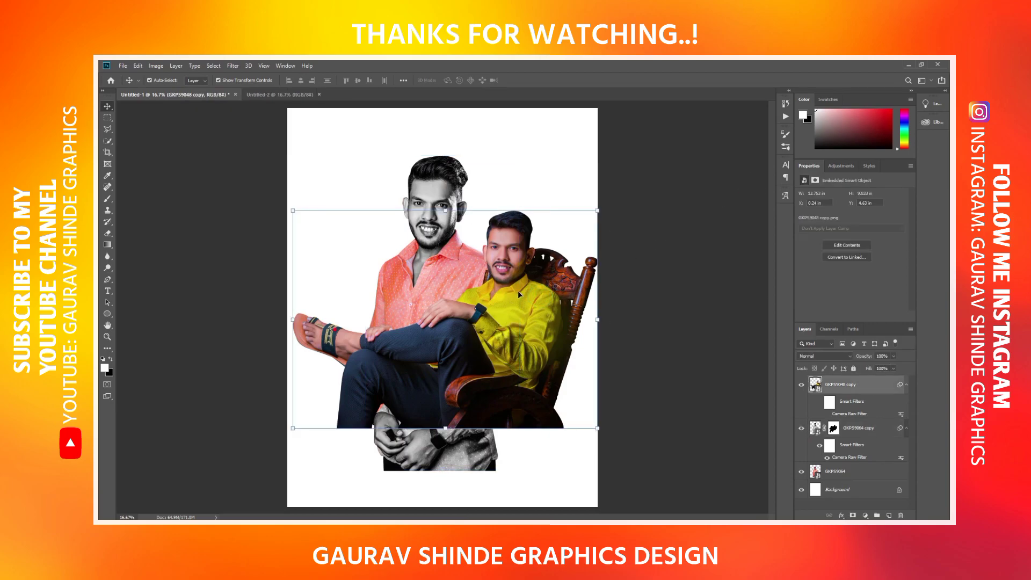
pyautogui.moveTo(520, 294); pyautogui.dragTo(294, 95)
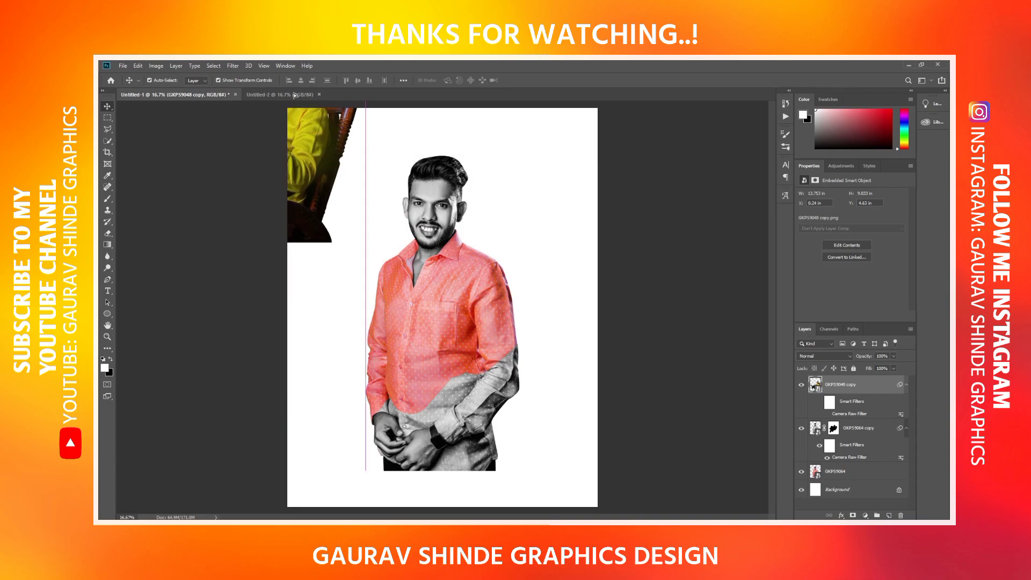
pyautogui.moveTo(294, 96)
pyautogui.mouseDown()
pyautogui.moveTo(489, 365)
pyautogui.moveTo(536, 332)
pyautogui.mouseUp()
pyautogui.click(753, 290)
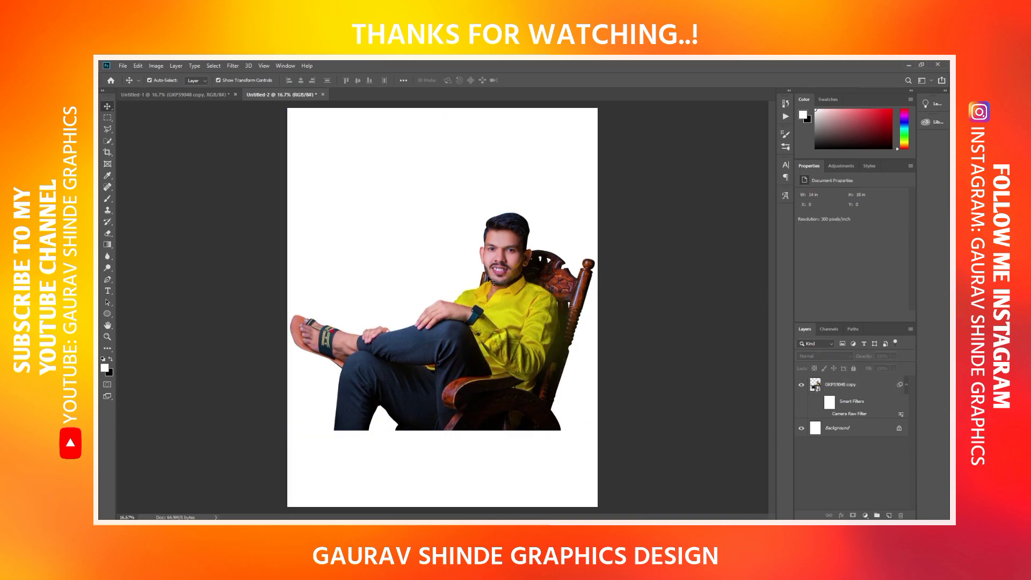
# Nudge the cut-out photo layer slightly left on the new page
pyautogui.moveTo(493, 282); pyautogui.dragTo(520, 296)
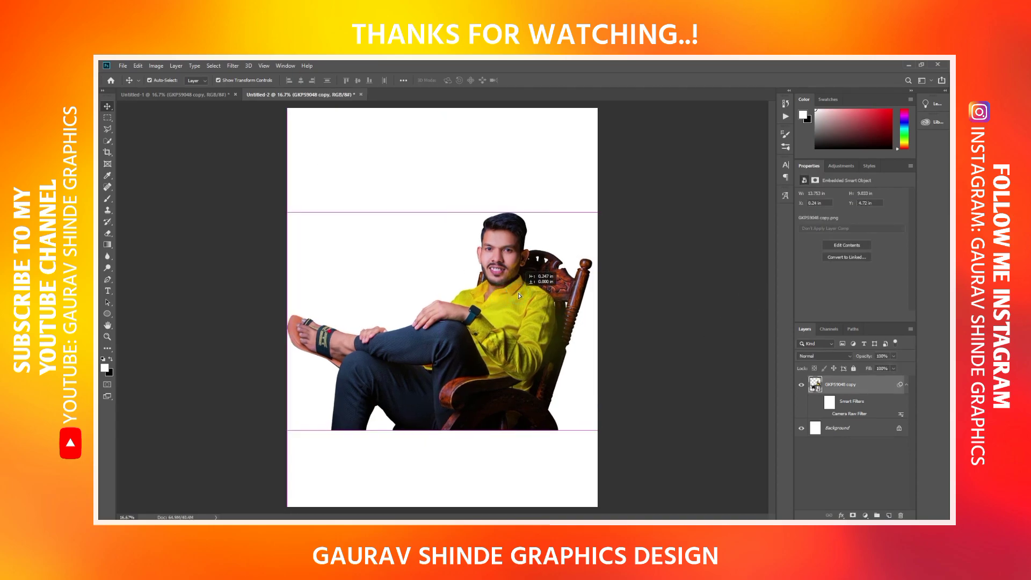
pyautogui.scroll(1, 523, 297)
pyautogui.scroll(-2, 526, 297)
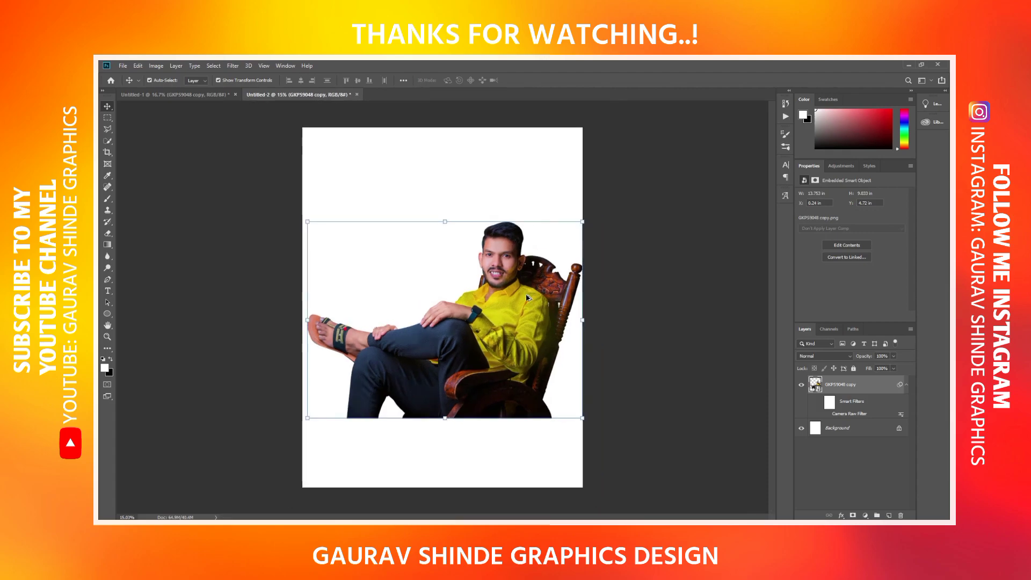
pyautogui.scroll(2, 527, 298)
pyautogui.moveTo(529, 299); pyautogui.dragTo(533, 304)
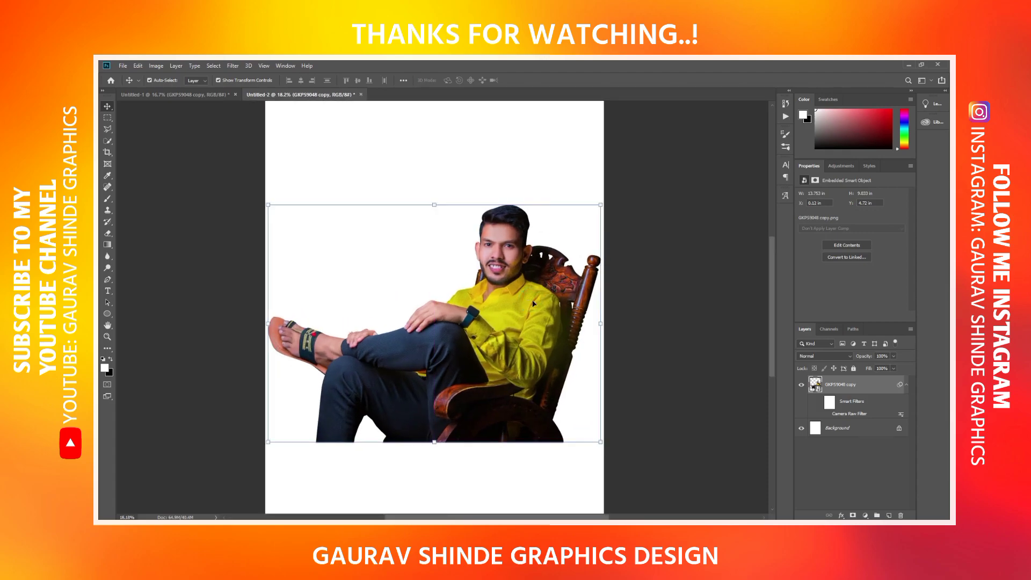
# Zoom in on the man's upper body and bring up the Filter menu
pyautogui.scroll(1, 537, 301)
pyautogui.scroll(-2, 540, 300)
pyautogui.scroll(1, 542, 299)
pyautogui.scroll(2, 543, 298)
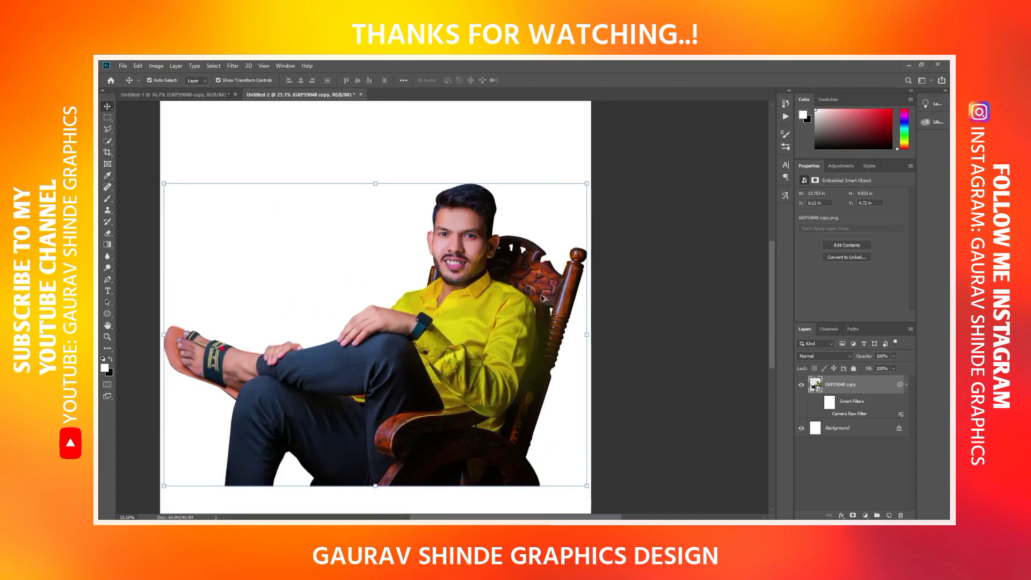
pyautogui.scroll(1, 543, 299)
pyautogui.scroll(1, 543, 298)
pyautogui.scroll(2, 543, 298)
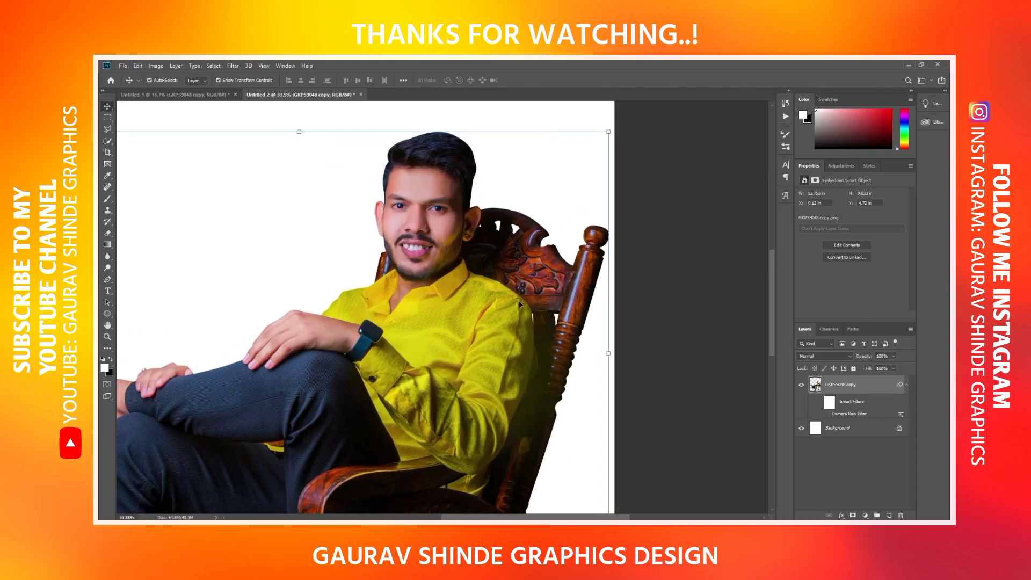
pyautogui.moveTo(480, 306)
pyautogui.mouseDown()
pyautogui.moveTo(556, 337)
pyautogui.moveTo(536, 335)
pyautogui.mouseUp()
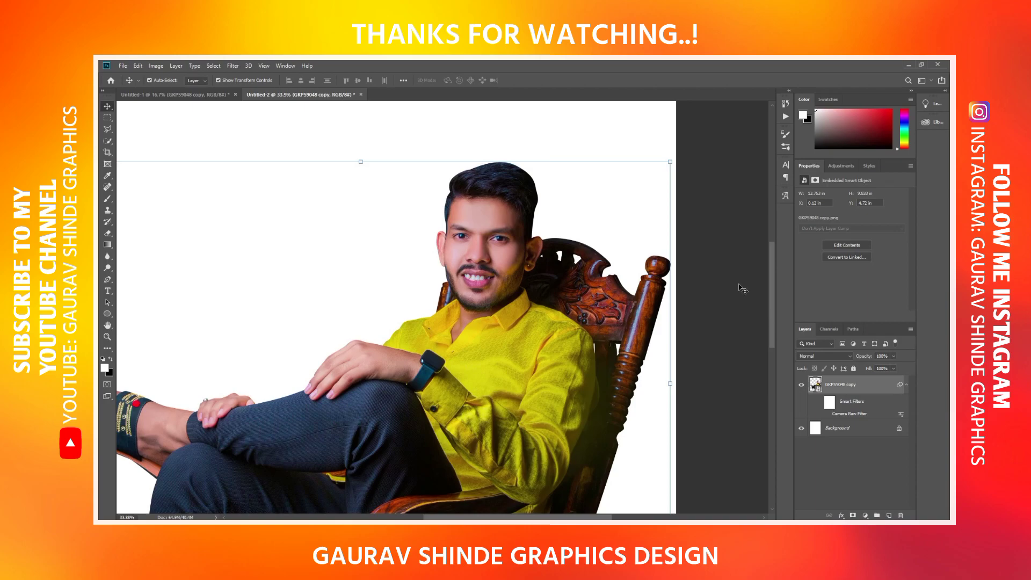
pyautogui.click(236, 66)
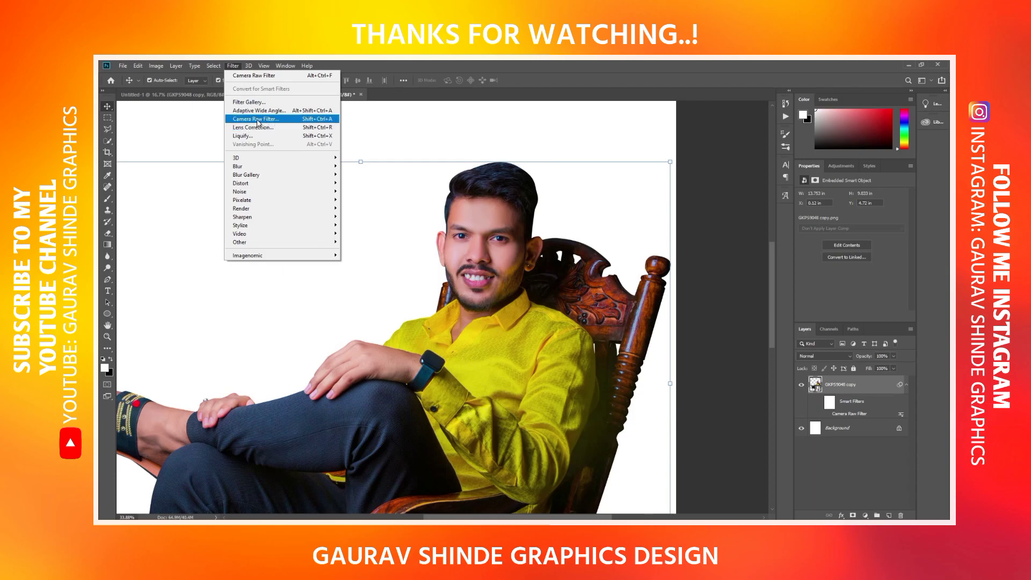
# Open Camera Raw Filter and zoom the preview onto the man's face and shirt
pyautogui.click(281, 120)
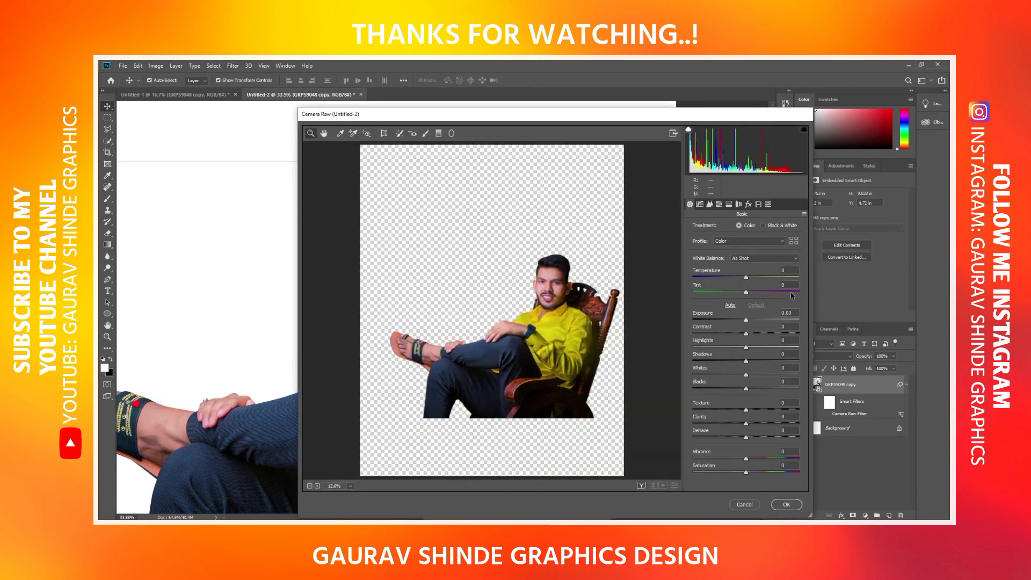
pyautogui.scroll(2, 577, 267)
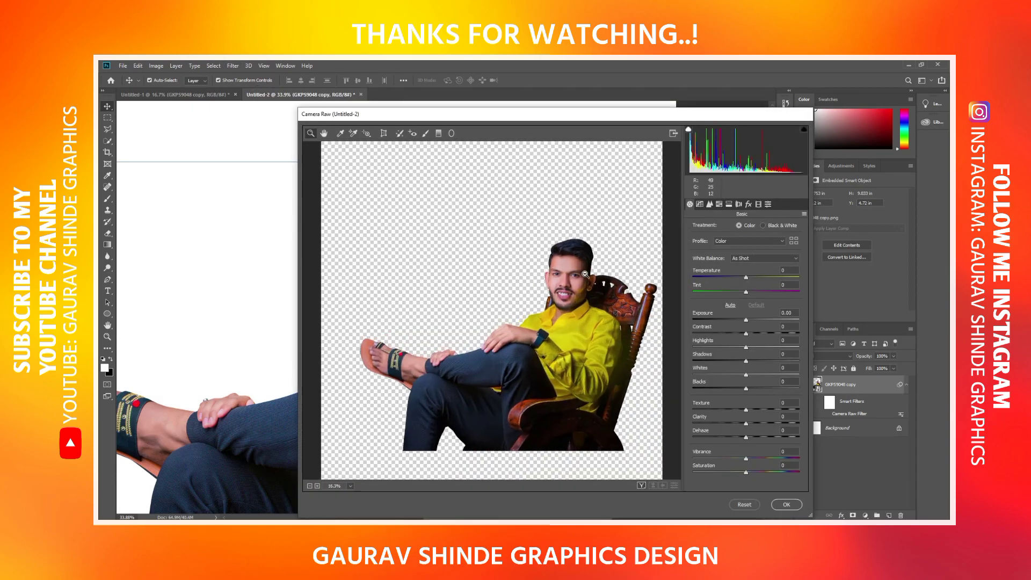
pyautogui.scroll(1, 585, 274)
pyautogui.scroll(-1, 586, 275)
pyautogui.scroll(1, 585, 275)
pyautogui.scroll(1, 586, 277)
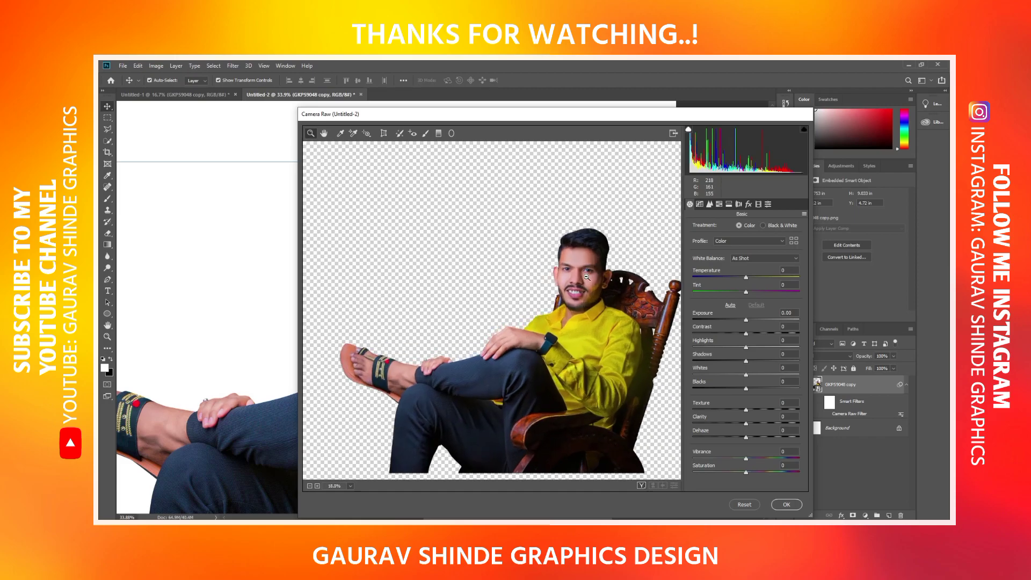
pyautogui.scroll(1, 587, 277)
pyautogui.scroll(1, 586, 277)
pyautogui.scroll(1, 587, 277)
pyautogui.moveTo(634, 309)
pyautogui.mouseDown()
pyautogui.moveTo(556, 319)
pyautogui.moveTo(565, 325)
pyautogui.mouseUp()
pyautogui.moveTo(574, 405); pyautogui.dragTo(569, 327)
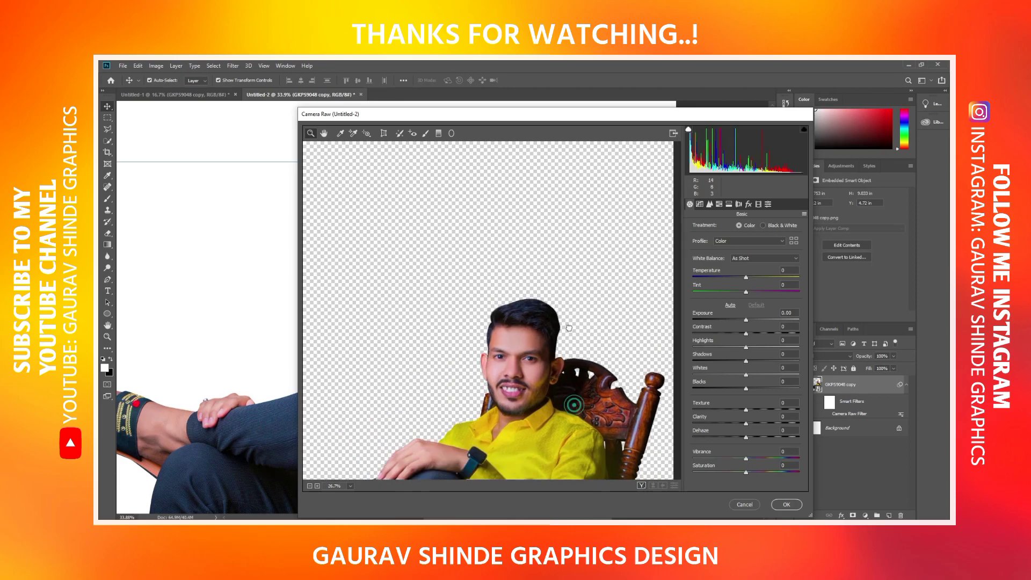
pyautogui.scroll(1, 568, 323)
pyautogui.scroll(1, 565, 312)
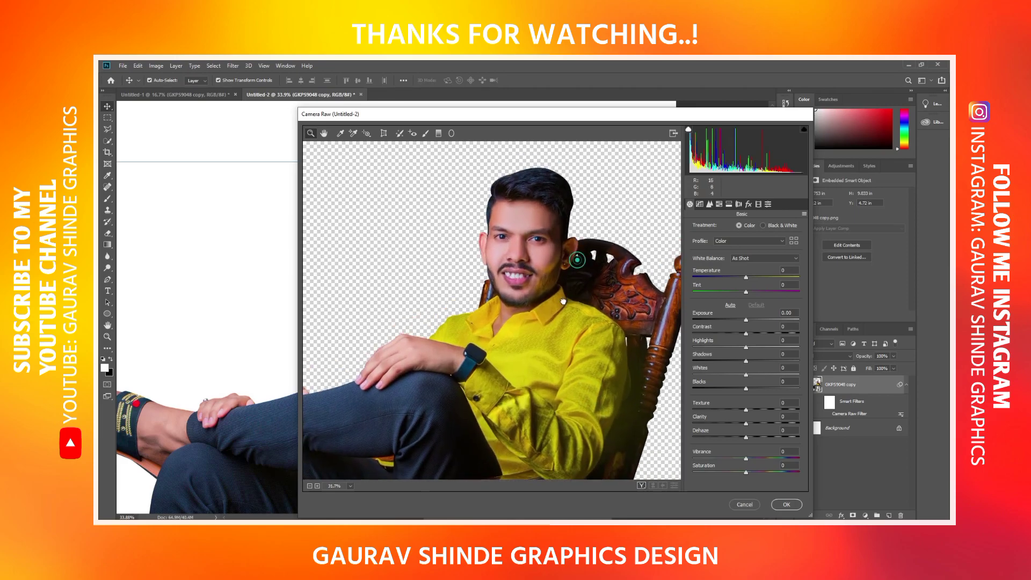
pyautogui.scroll(1, 563, 302)
pyautogui.scroll(1, 585, 265)
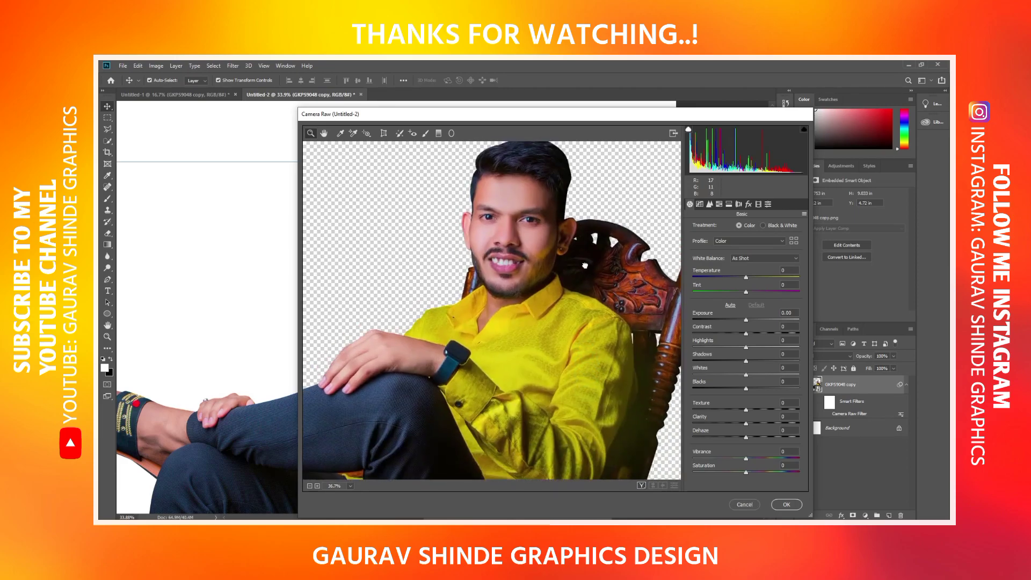
pyautogui.moveTo(585, 266); pyautogui.dragTo(576, 284)
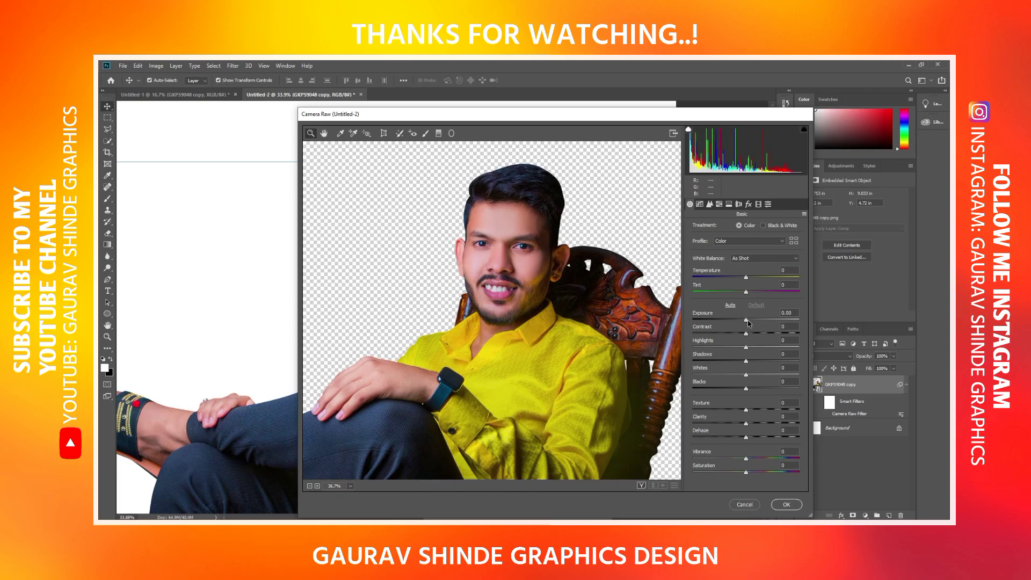
# Set Exposure to +0.25, Contrast to +30 and Highlights to -10
pyautogui.moveTo(748, 322); pyautogui.dragTo(748, 327)
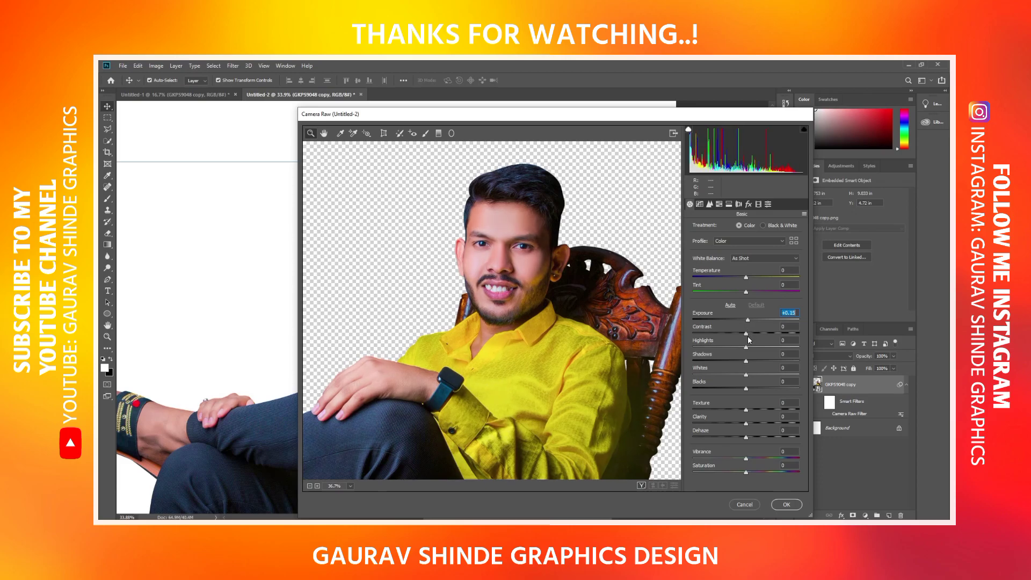
pyautogui.press('Up')
pyautogui.press('Up')
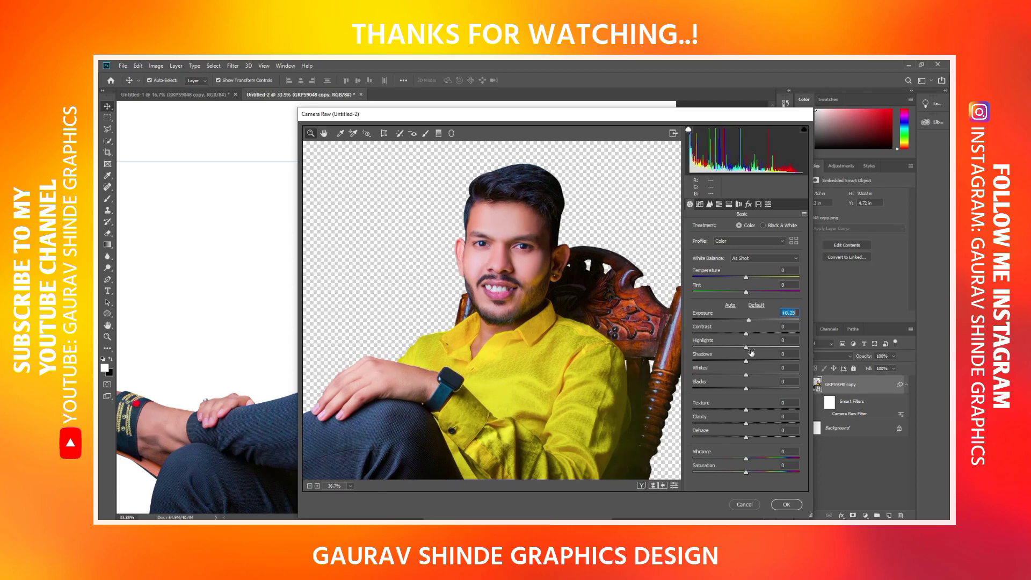
pyautogui.moveTo(746, 333); pyautogui.dragTo(758, 333)
pyautogui.press('Up')
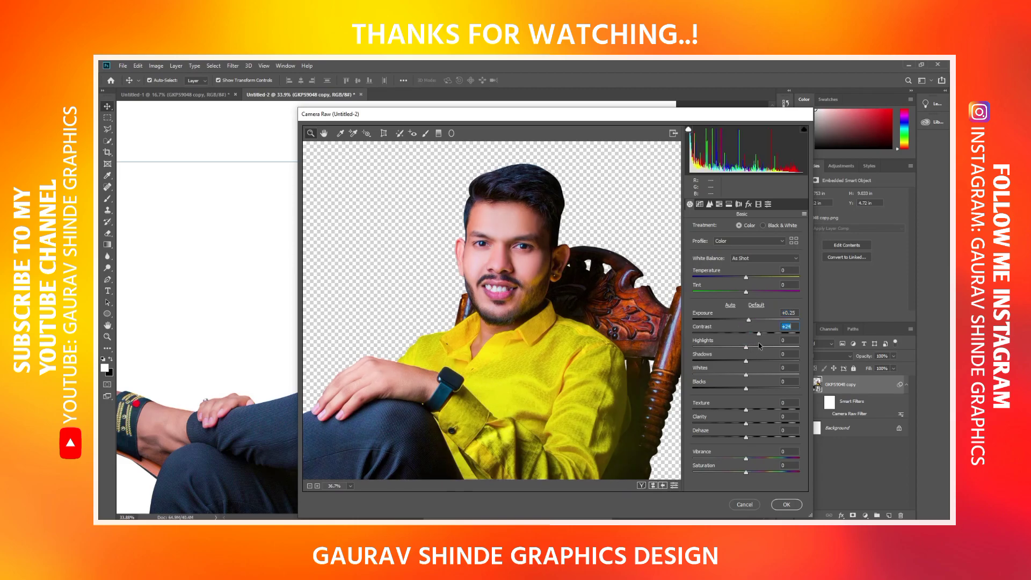
pyautogui.press('Up')
pyautogui.press('Up')
pyautogui.press('Up')
pyautogui.press('Up')
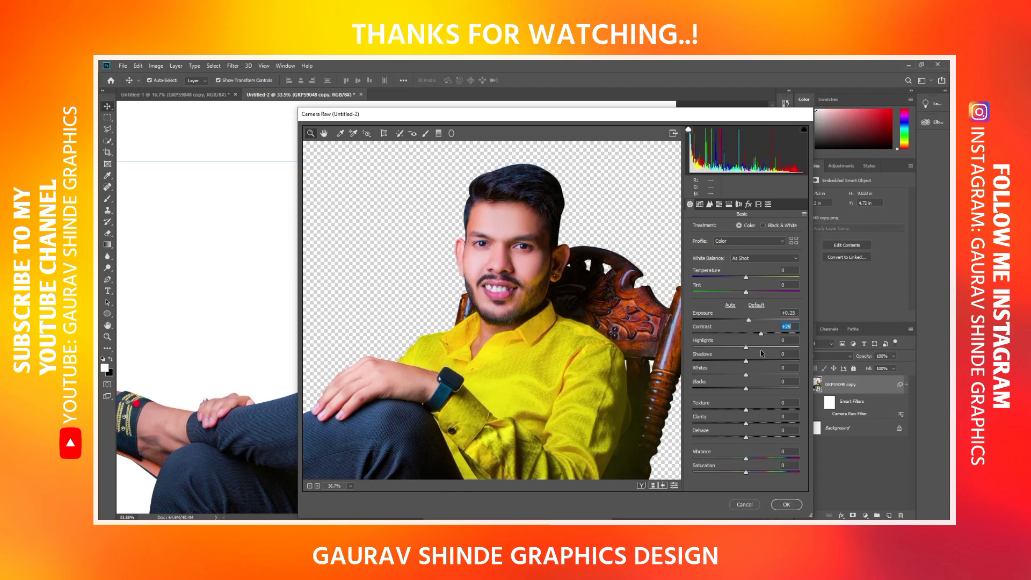
pyautogui.press('Up')
pyautogui.moveTo(748, 348); pyautogui.dragTo(730, 348)
pyautogui.press('Up')
pyautogui.press('Up')
pyautogui.press('Up')
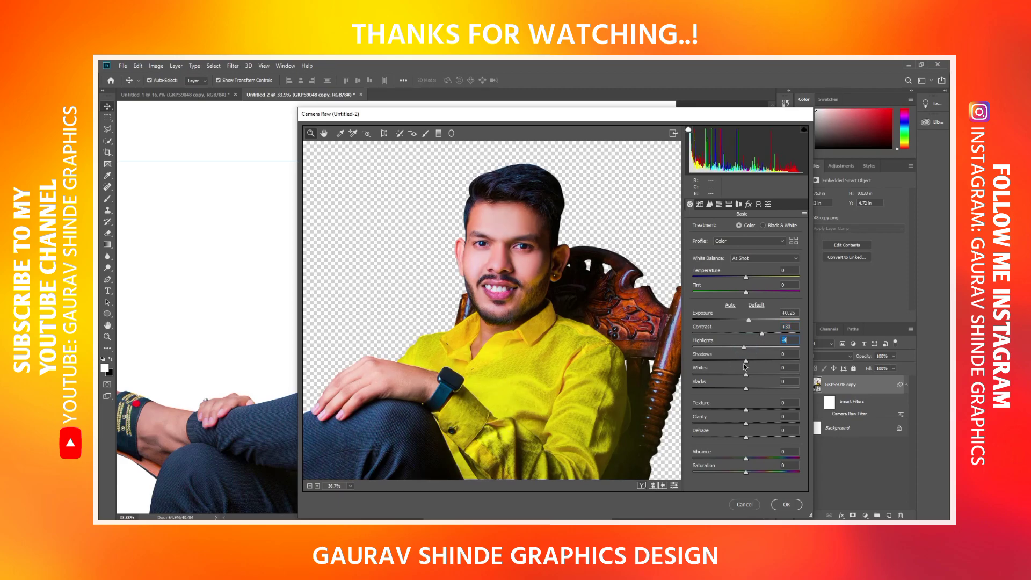
pyautogui.press('Down')
pyautogui.press('Down')
pyautogui.press('Down')
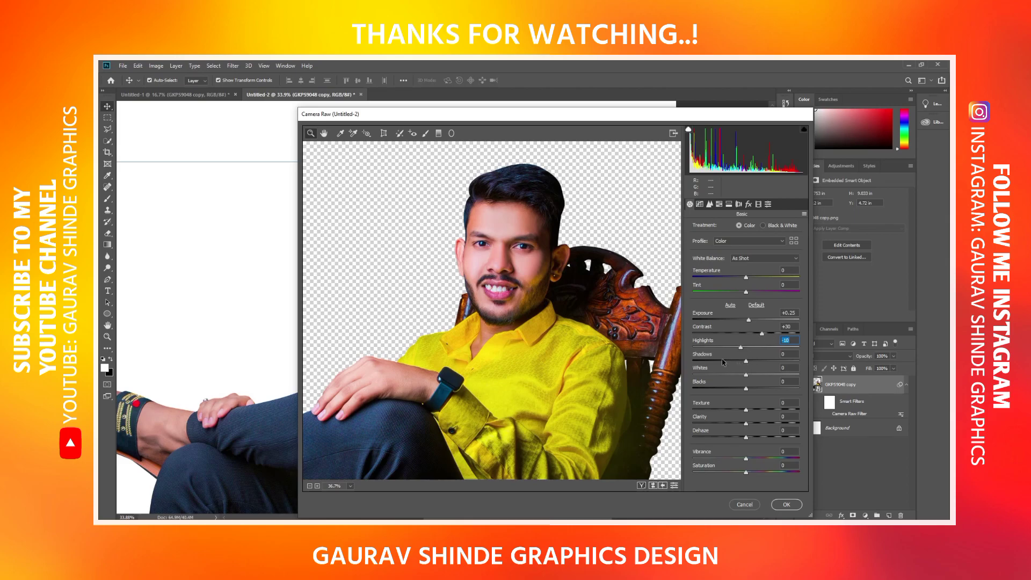
# Set Shadows +8, Whites +10, Blacks +11, Texture +21 and Clarity +12
pyautogui.moveTo(746, 361); pyautogui.dragTo(751, 364)
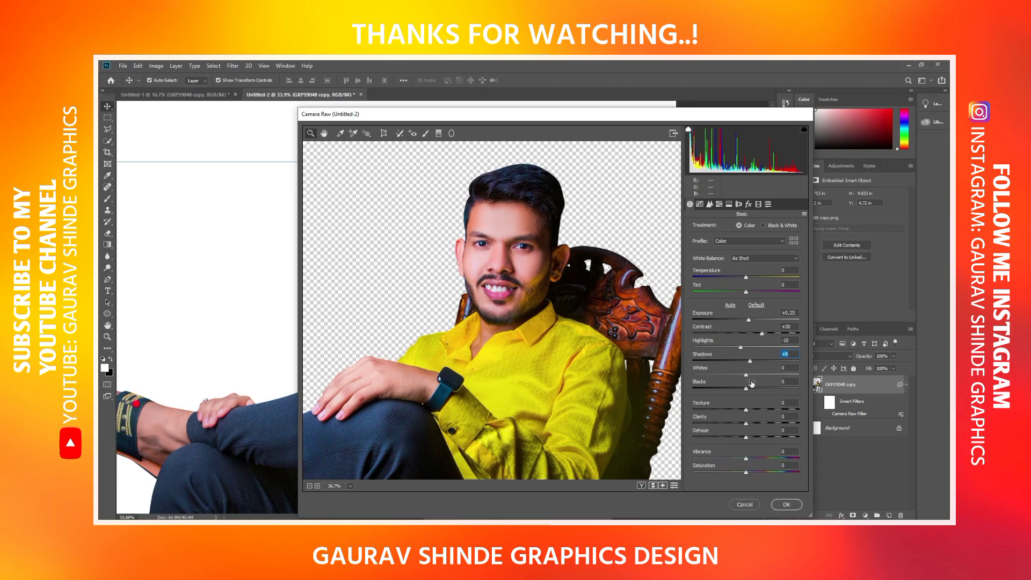
pyautogui.moveTo(746, 375); pyautogui.dragTo(752, 403)
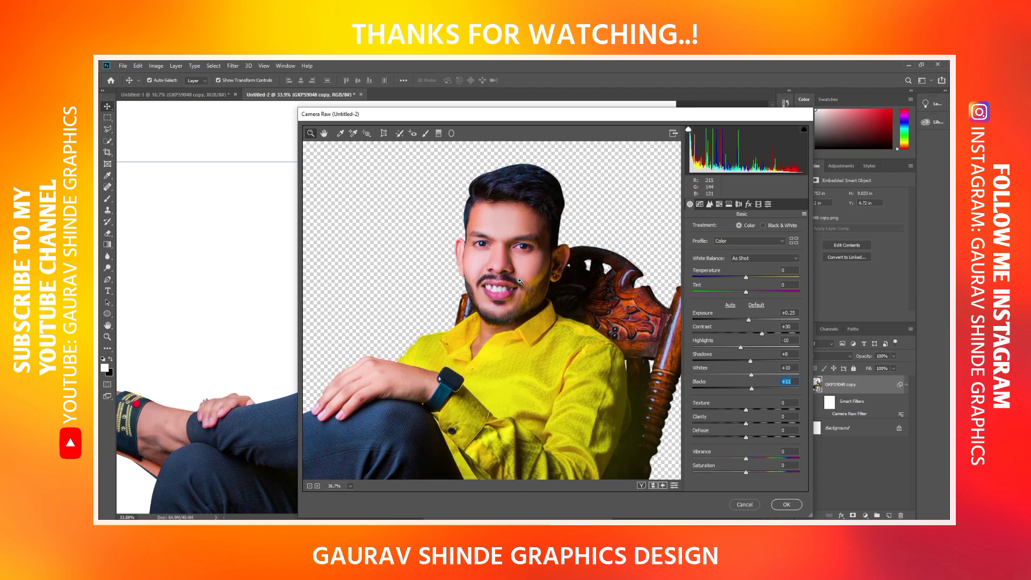
pyautogui.moveTo(750, 414)
pyautogui.mouseDown()
pyautogui.moveTo(762, 417)
pyautogui.moveTo(757, 426)
pyautogui.mouseUp()
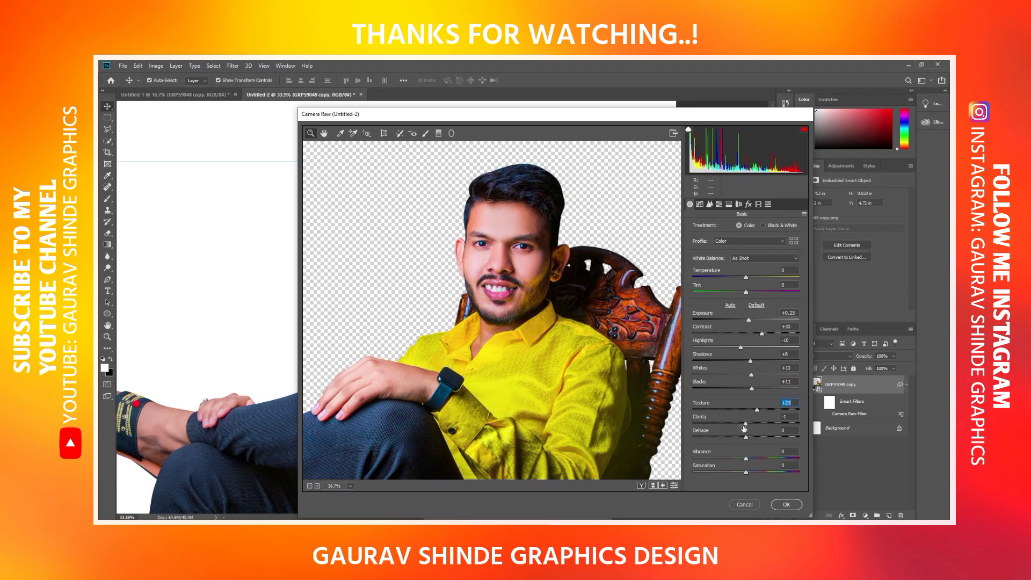
pyautogui.moveTo(748, 424); pyautogui.dragTo(753, 429)
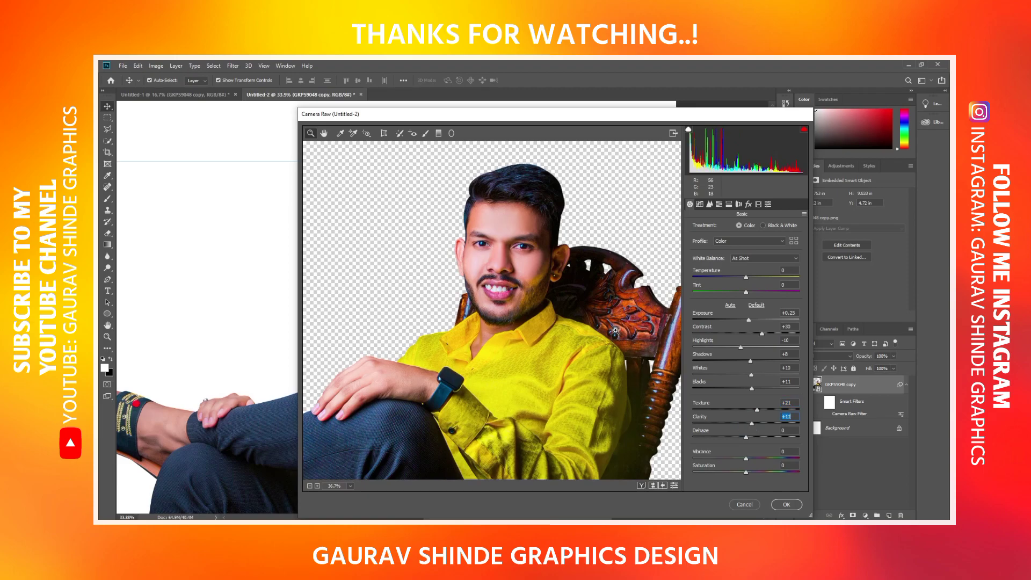
# Zoom the Camera Raw preview in close and pan to inspect the man's face
pyautogui.scroll(3, 570, 312)
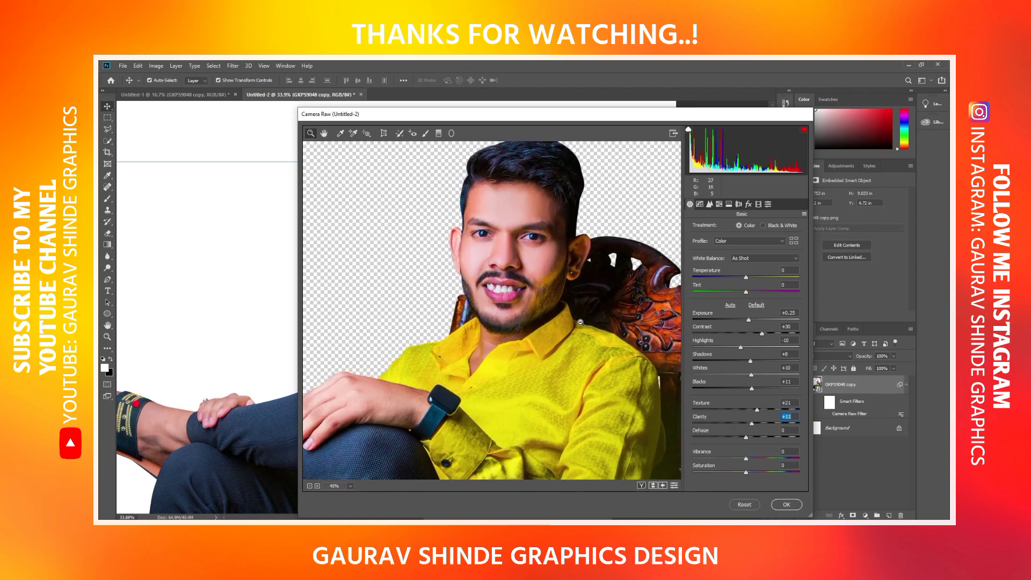
pyautogui.scroll(1, 581, 322)
pyautogui.scroll(1, 580, 322)
pyautogui.scroll(1, 581, 321)
pyautogui.scroll(1, 580, 321)
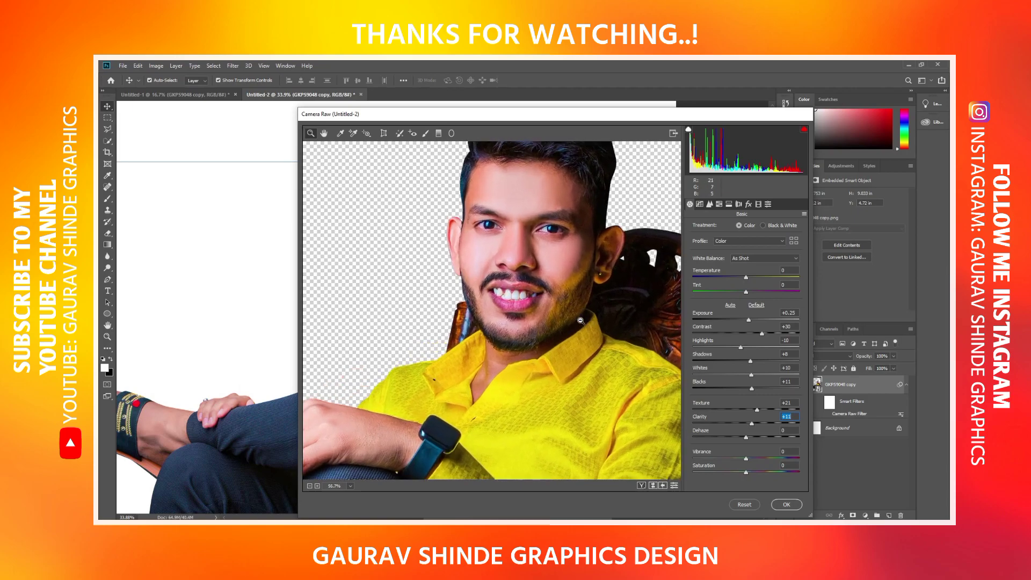
pyautogui.scroll(1, 581, 321)
pyautogui.scroll(1, 581, 321)
pyautogui.scroll(2, 580, 321)
pyautogui.scroll(1, 580, 321)
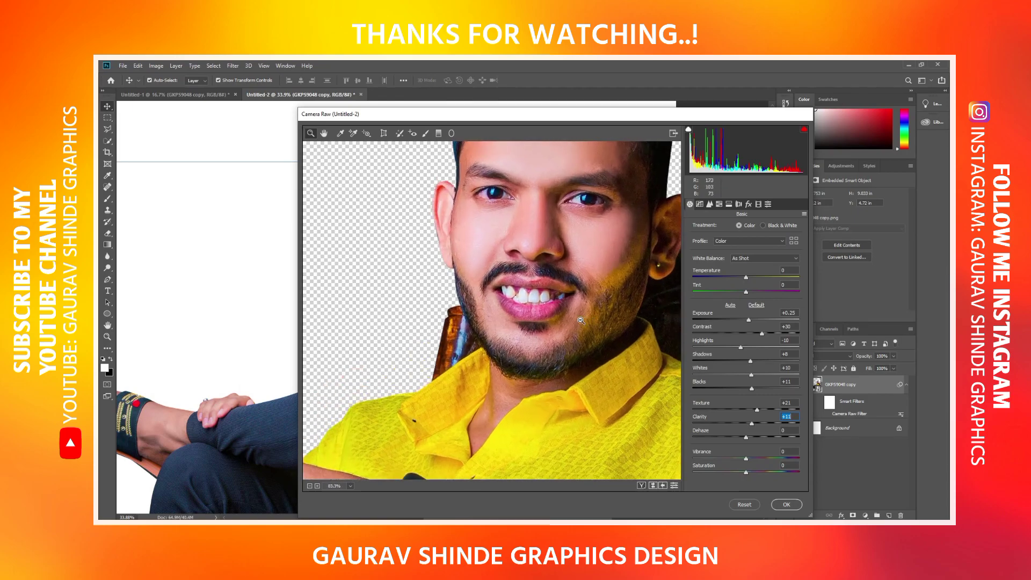
pyautogui.scroll(1, 581, 321)
pyautogui.moveTo(582, 247); pyautogui.dragTo(543, 357)
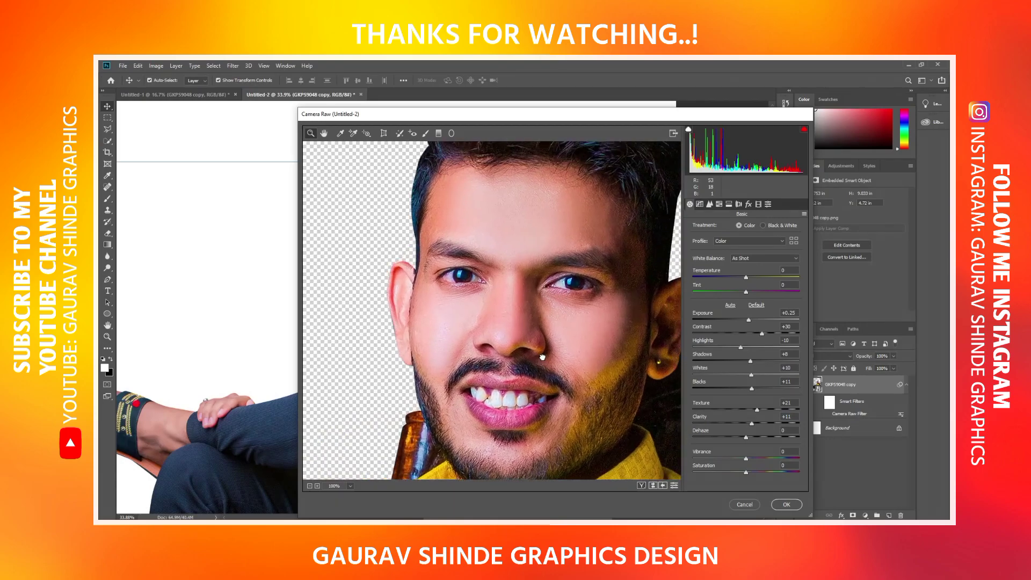
# Zoom the preview back out and raise Vibrance to +13
pyautogui.scroll(-1, 543, 360)
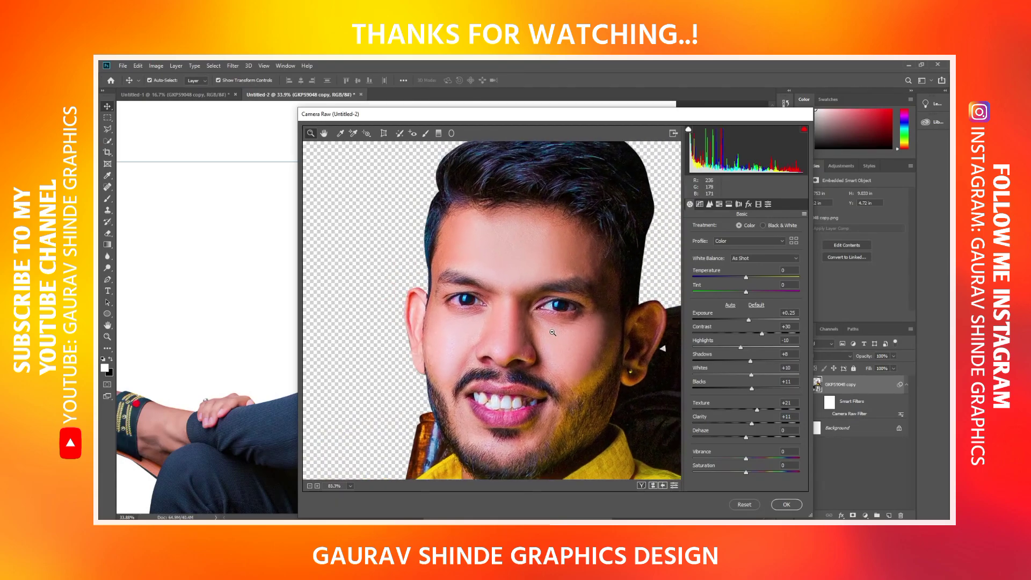
pyautogui.scroll(-1, 552, 332)
pyautogui.scroll(-1, 551, 327)
pyautogui.scroll(-1, 550, 319)
pyautogui.scroll(-1, 548, 311)
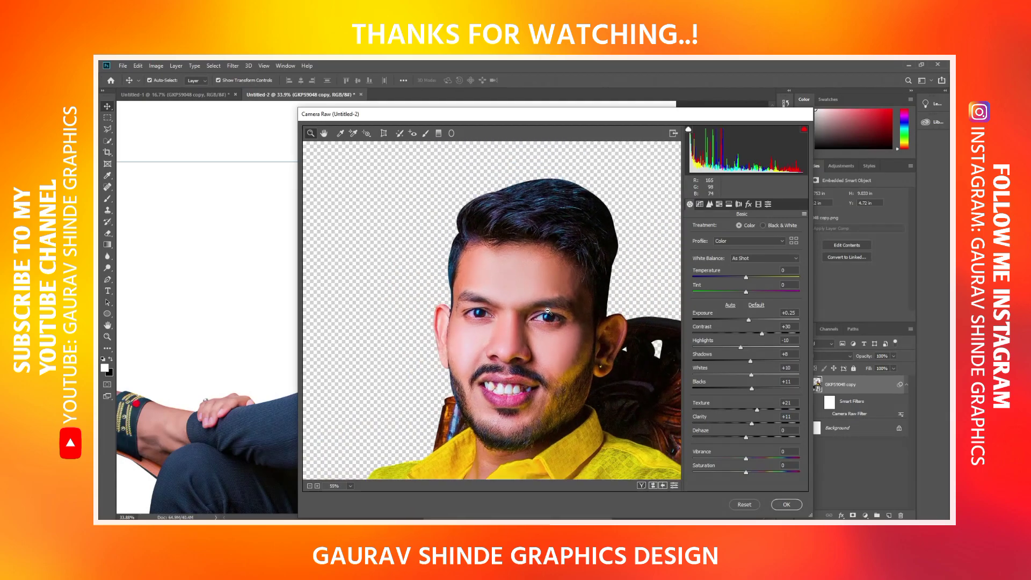
pyautogui.scroll(-1, 548, 312)
pyautogui.scroll(-1, 548, 318)
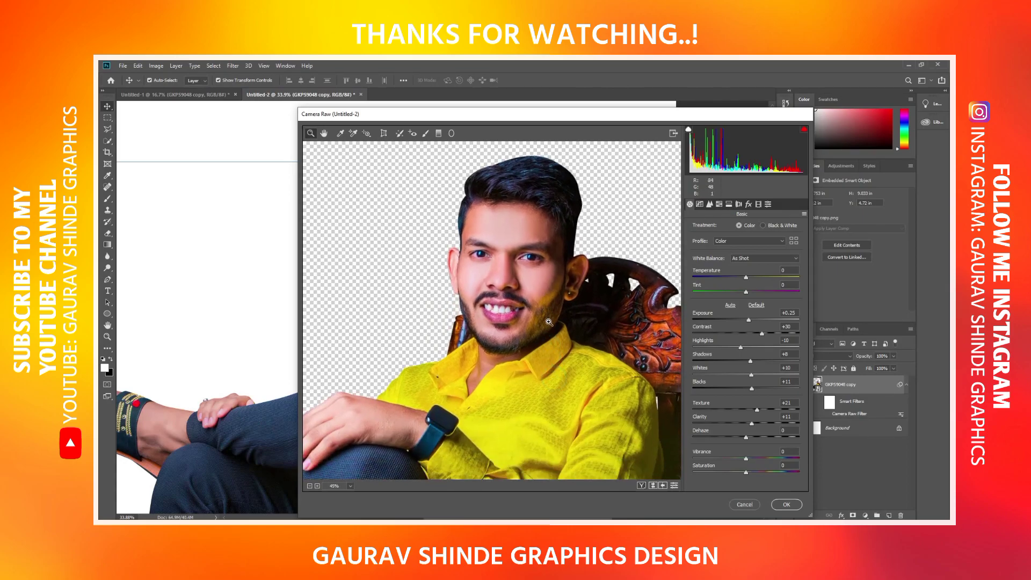
pyautogui.press('alt')
pyautogui.scroll(-1, 558, 364)
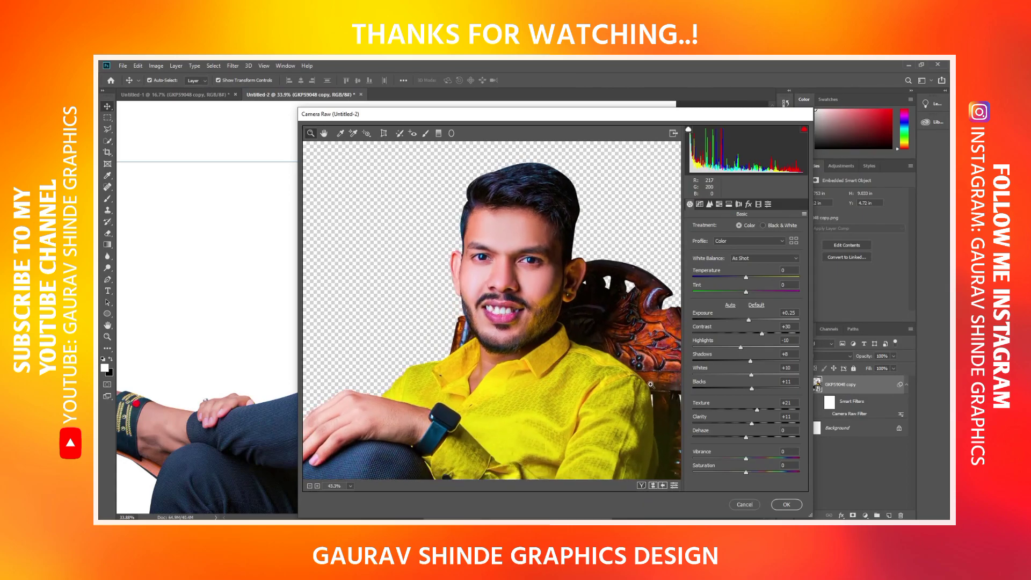
pyautogui.scroll(1, 626, 353)
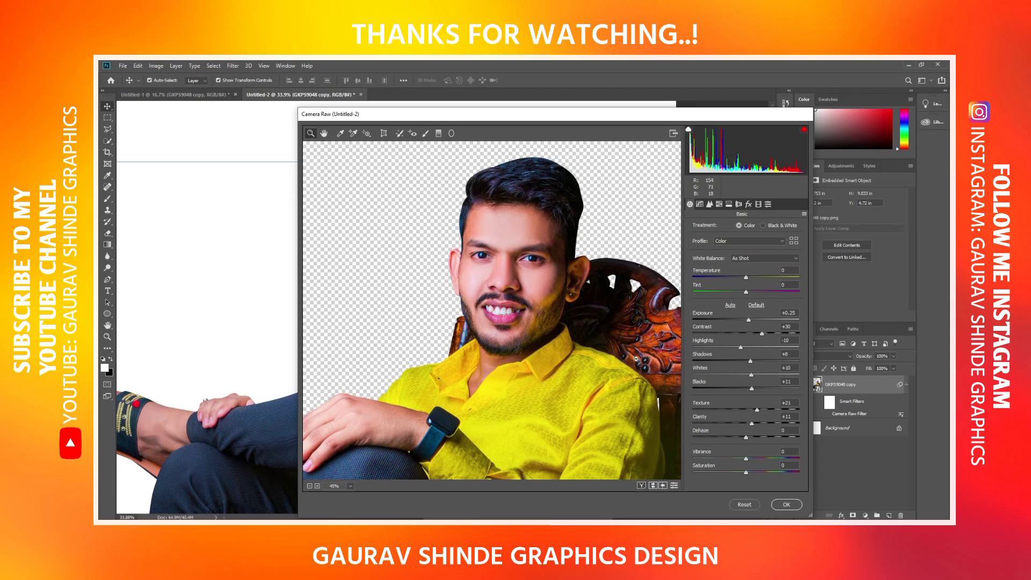
pyautogui.scroll(2, 596, 355)
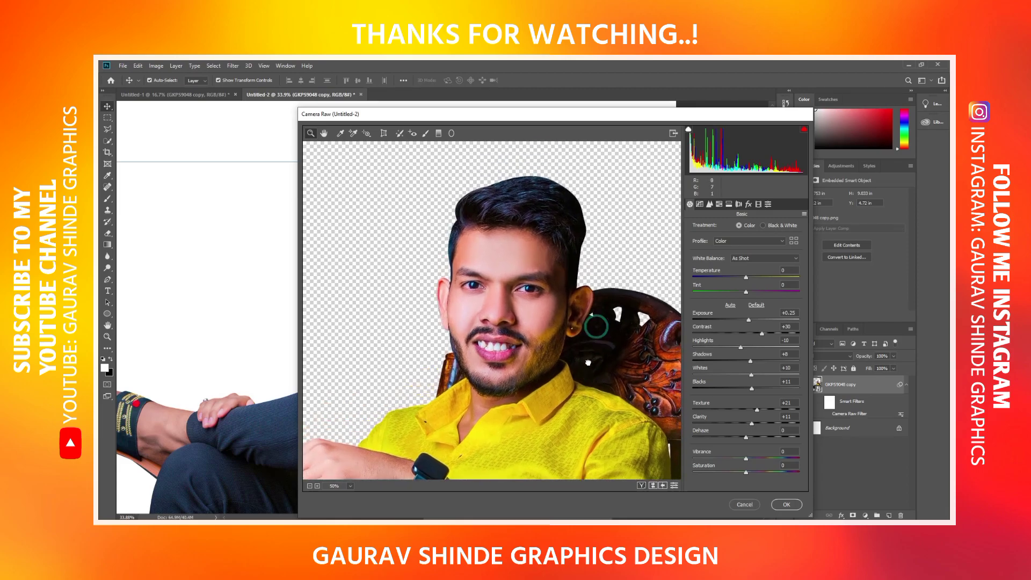
pyautogui.scroll(1, 591, 360)
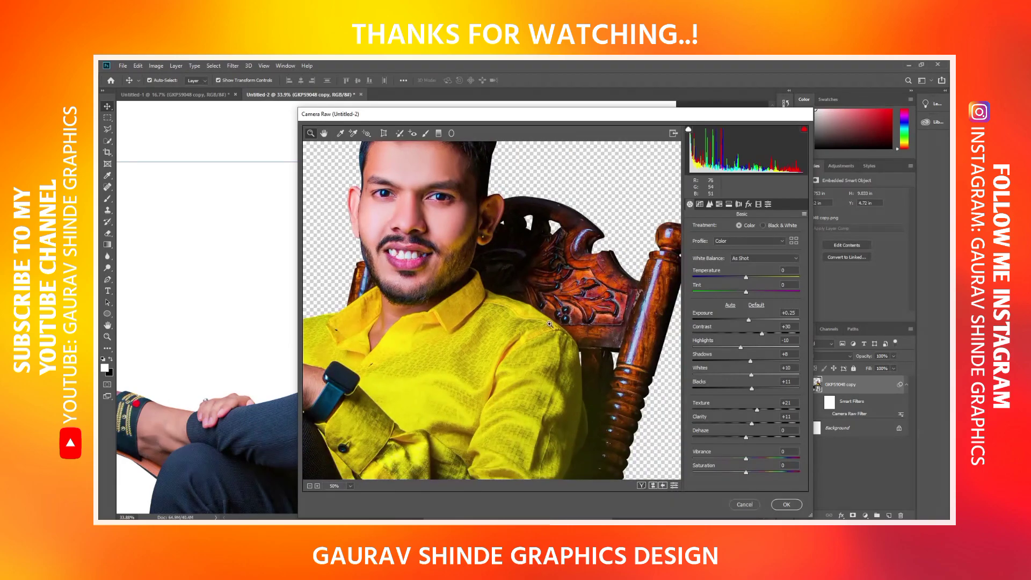
pyautogui.scroll(-1, 588, 376)
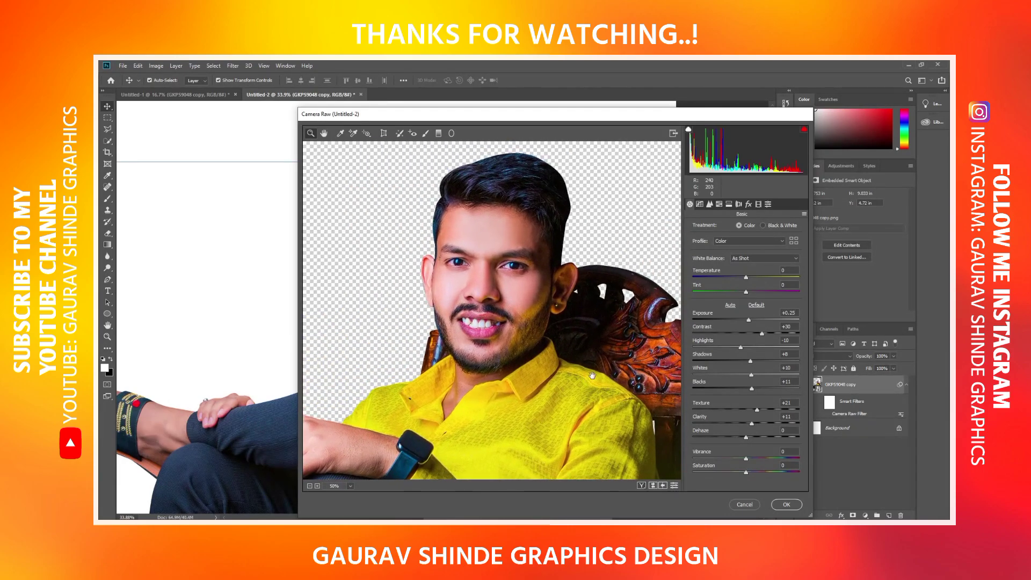
pyautogui.moveTo(746, 456); pyautogui.dragTo(753, 457)
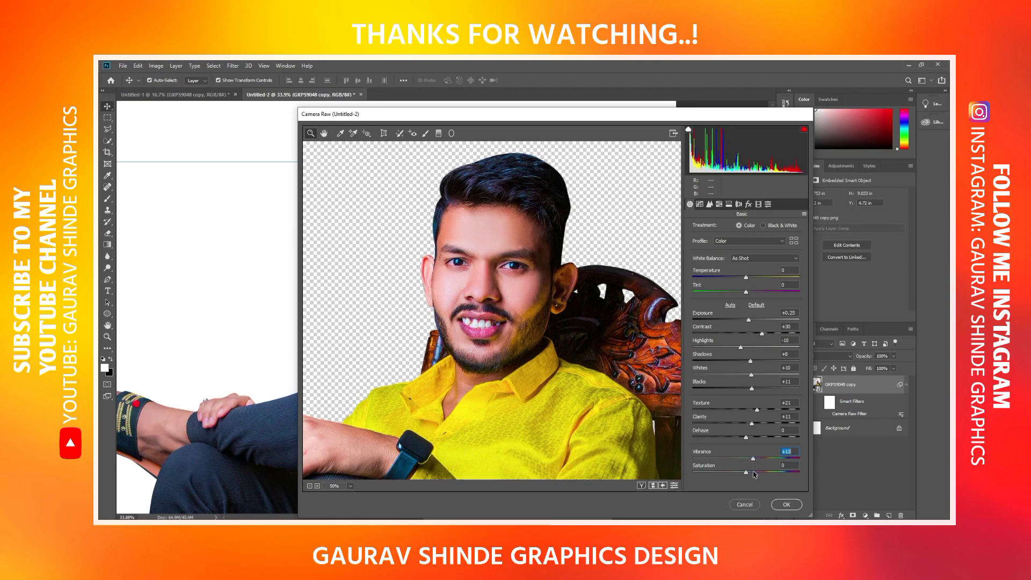
# On the Parametric Tone Curve, set Highlights -6, Lights +7 and Shadows +4
pyautogui.click(701, 207)
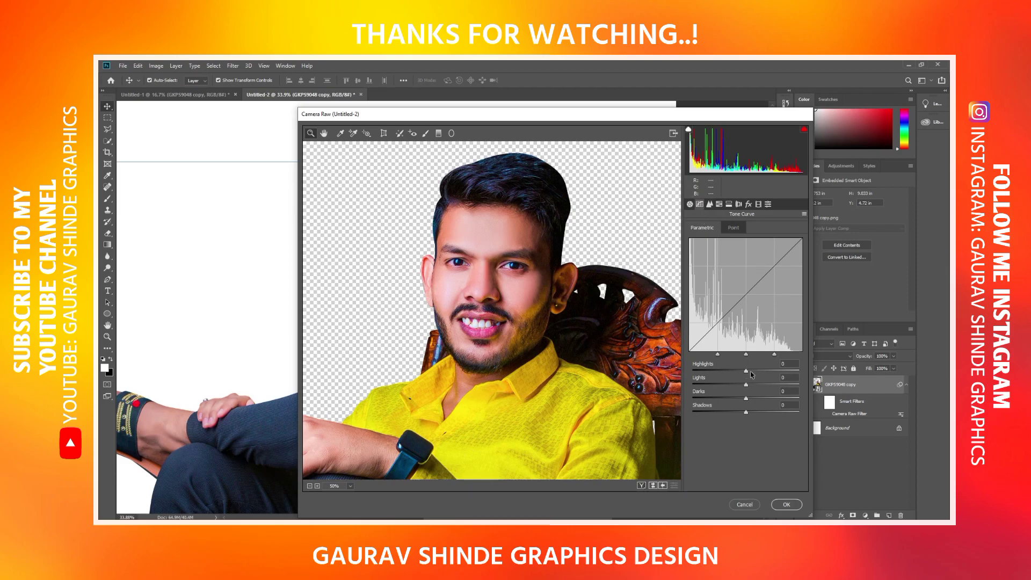
pyautogui.moveTo(751, 371); pyautogui.dragTo(743, 372)
pyautogui.moveTo(746, 386); pyautogui.dragTo(746, 398)
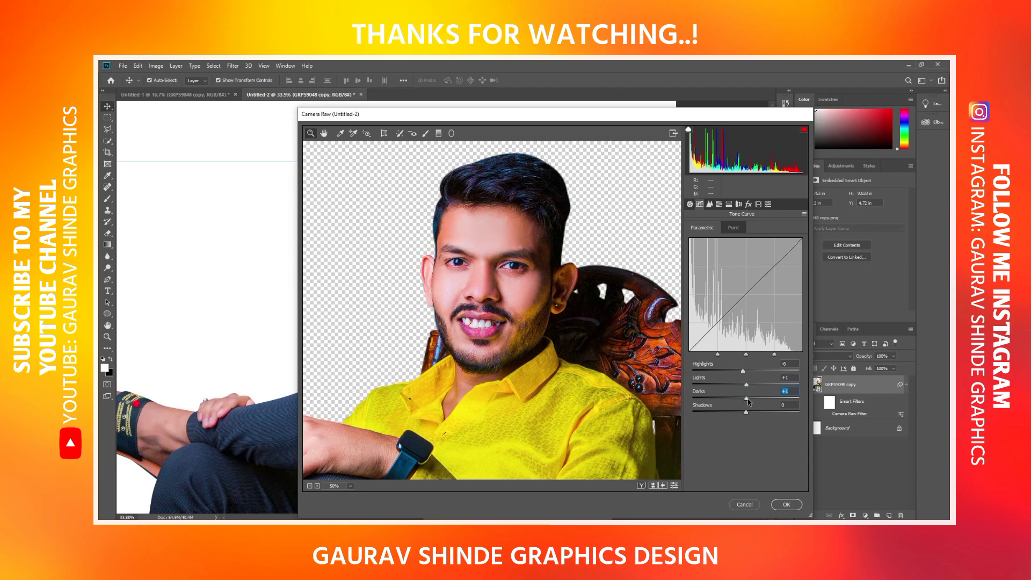
pyautogui.moveTo(746, 412); pyautogui.dragTo(742, 414)
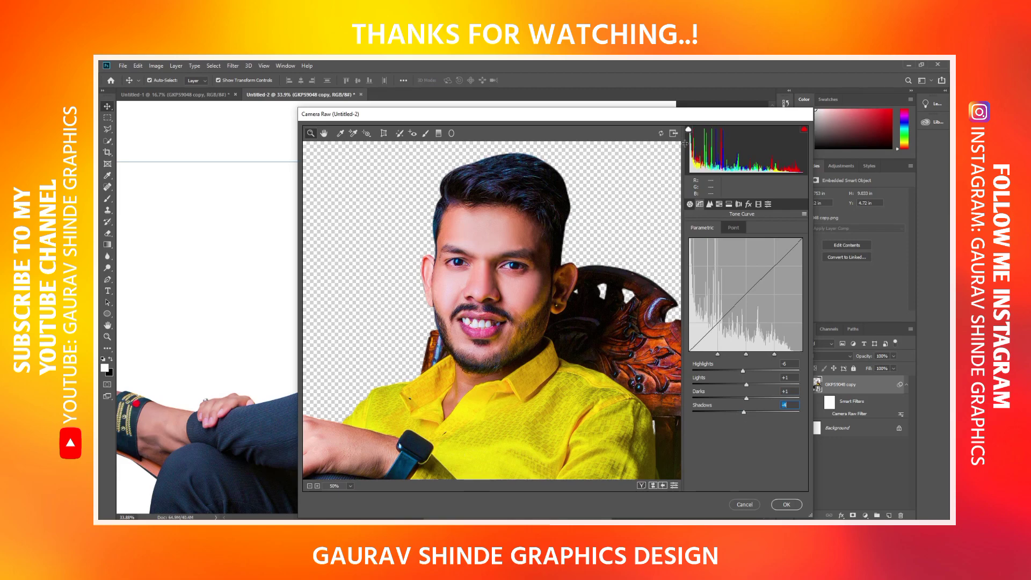
# Set Sharpening Amount to 14 and Masking to 10, zooming in on the face
pyautogui.click(710, 205)
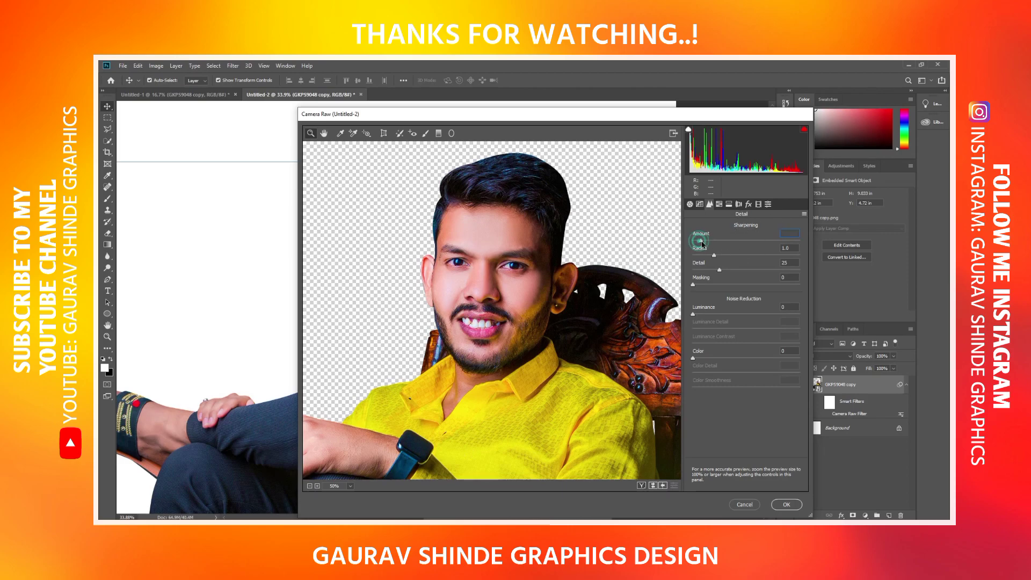
pyautogui.moveTo(698, 243); pyautogui.dragTo(703, 245)
pyautogui.moveTo(696, 288); pyautogui.dragTo(699, 290)
pyautogui.moveTo(701, 287); pyautogui.dragTo(750, 316)
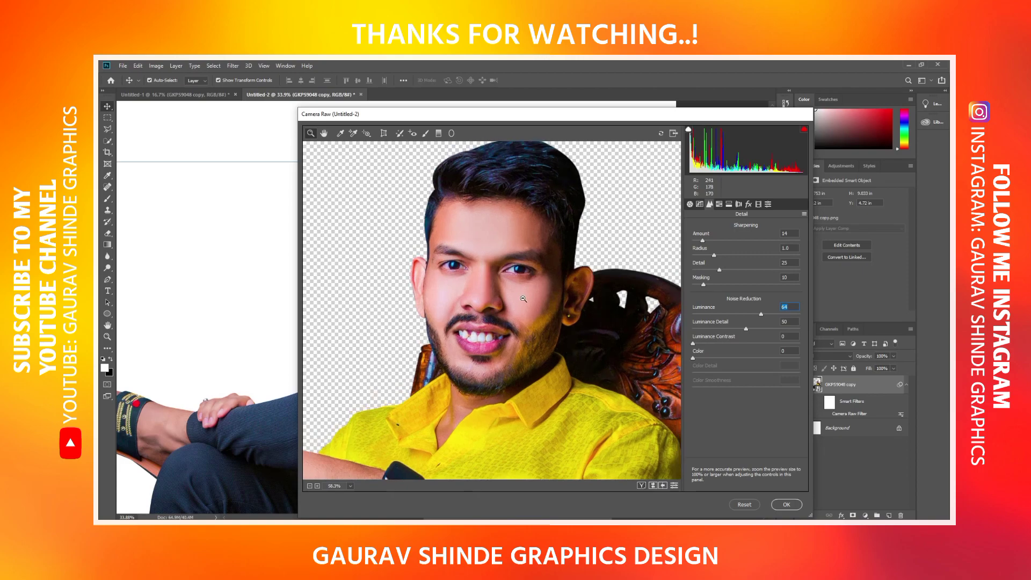
pyautogui.moveTo(487, 293); pyautogui.dragTo(661, 336)
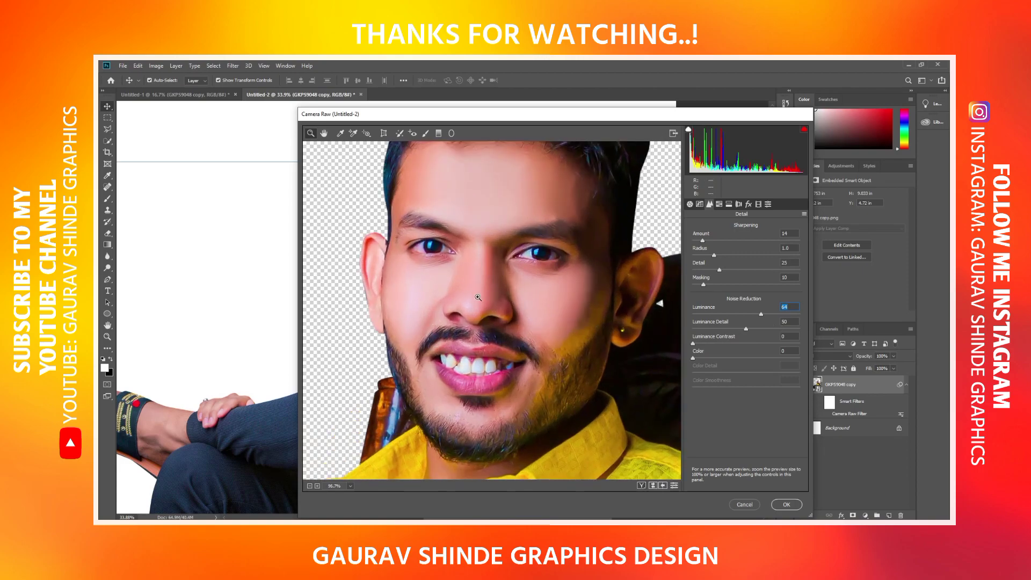
# Set Noise Reduction Luminance to 33 and Luminance Detail to 45
pyautogui.click(725, 314)
pyautogui.press('Tab')
pyautogui.press('Up')
pyautogui.press('Up')
pyautogui.hotkey('shift', 'Down')
pyautogui.moveTo(724, 314); pyautogui.dragTo(729, 317)
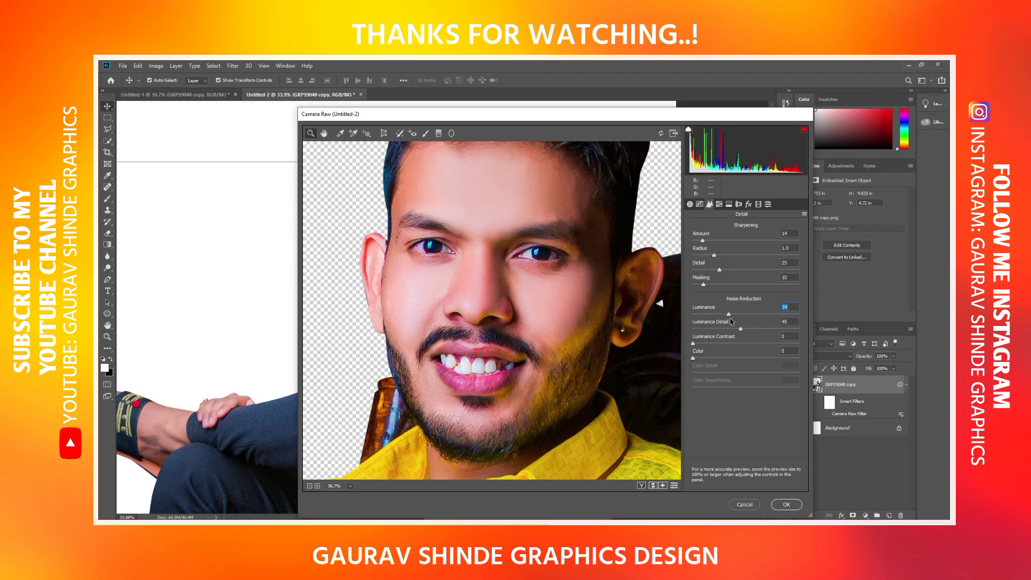
# Zoom the preview back out and glance at the Split Toning and Calibration settings
pyautogui.keyDown('alt'); pyautogui.click(319, 338); pyautogui.keyUp('alt')
pyautogui.keyDown('alt'); pyautogui.click(552, 385); pyautogui.keyUp('alt')
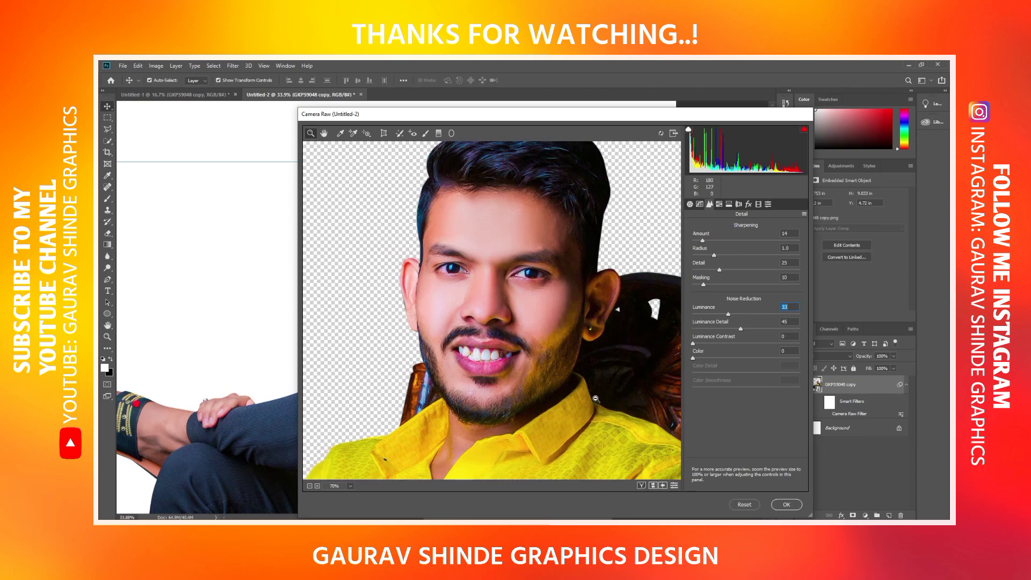
pyautogui.keyDown('alt'); pyautogui.click(489, 362); pyautogui.keyUp('alt')
pyautogui.keyDown('alt'); pyautogui.click(538, 357); pyautogui.keyUp('alt')
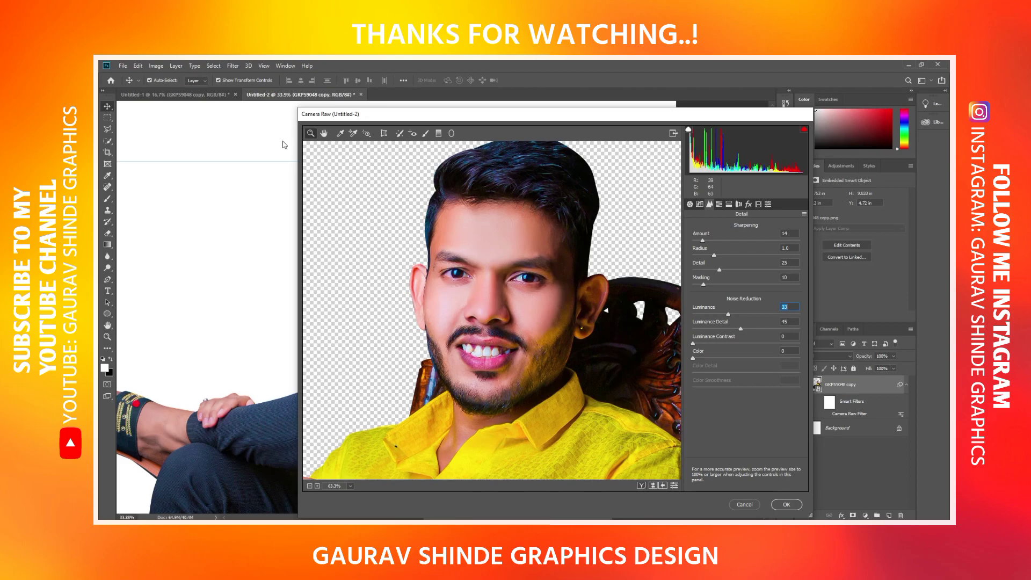
pyautogui.click(729, 204)
pyautogui.click(749, 204)
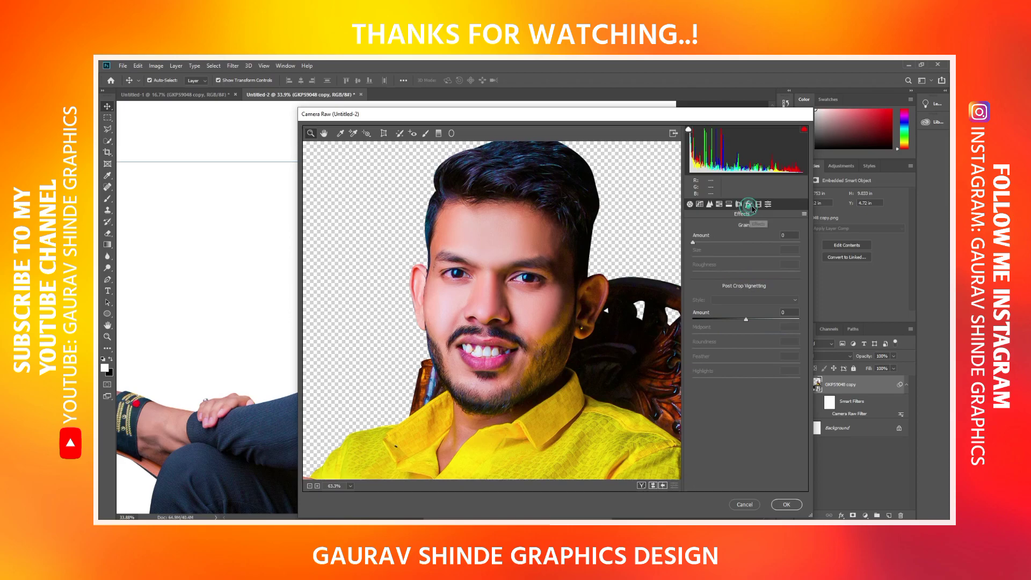
# Apply the Camera Raw grading, then toggle the Smart Filters eye to compare before and after
pyautogui.click(768, 205)
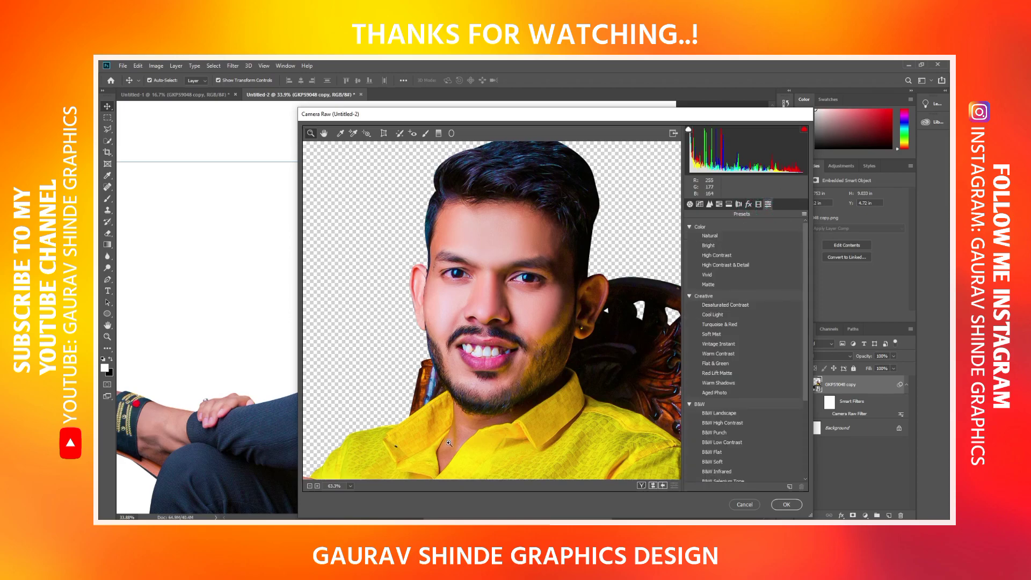
pyautogui.click(774, 506)
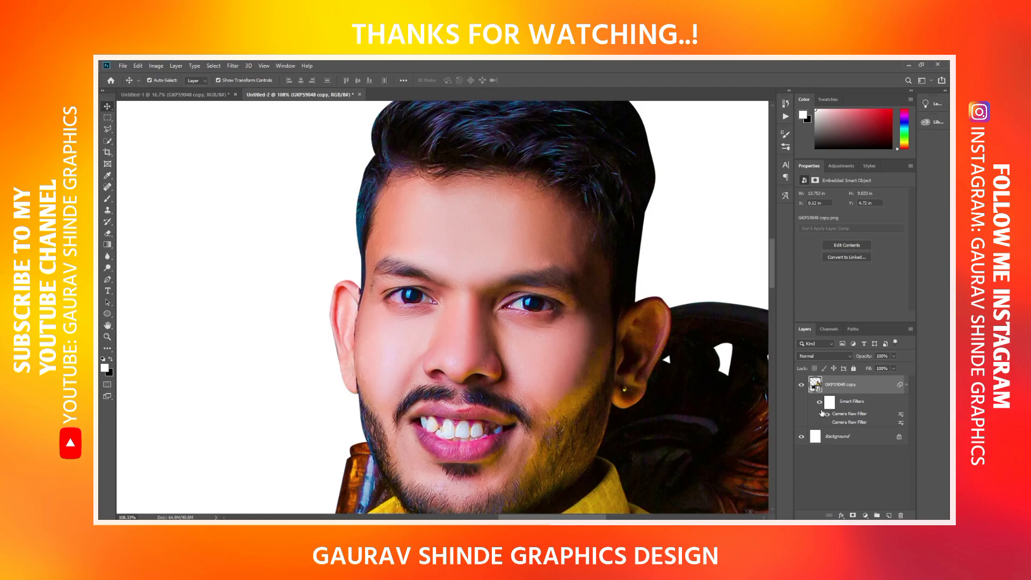
pyautogui.click(819, 403)
pyautogui.click(820, 403)
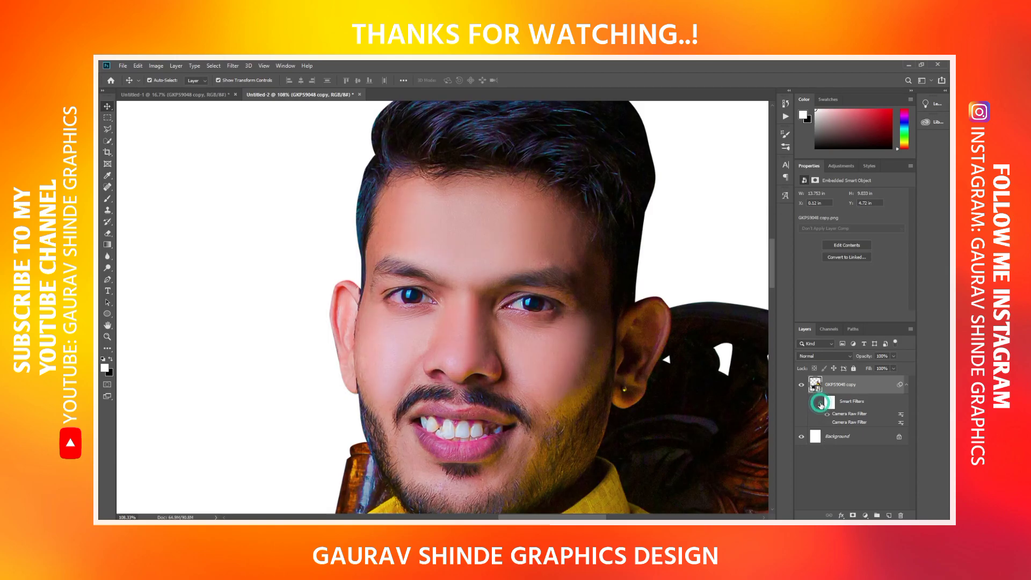
pyautogui.click(820, 403)
pyautogui.click(820, 407)
pyautogui.click(820, 407)
pyautogui.scroll(-2, 476, 382)
pyautogui.scroll(-2, 478, 382)
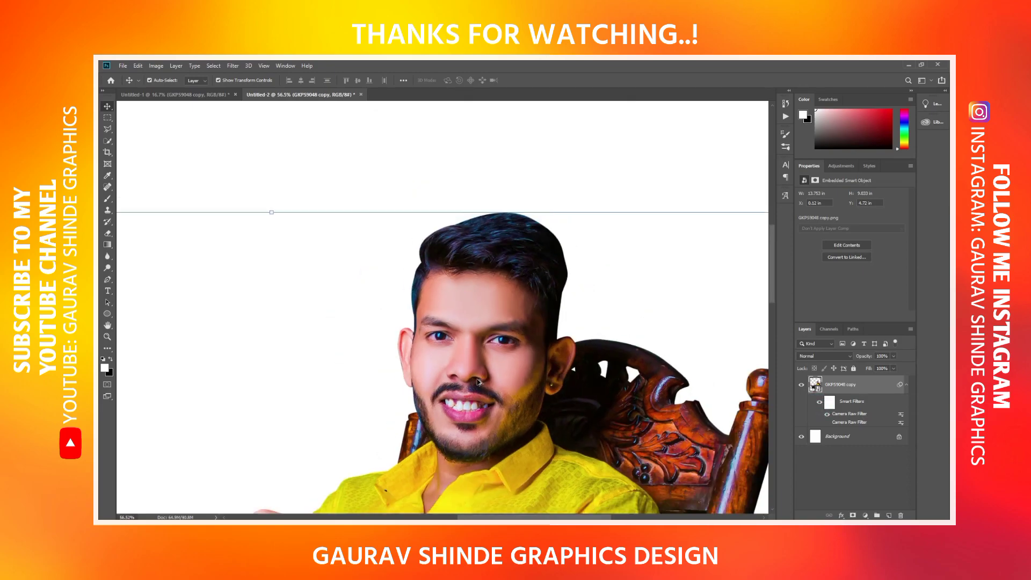
pyautogui.scroll(-1, 488, 385)
pyautogui.scroll(2, 489, 384)
pyautogui.scroll(1, 498, 384)
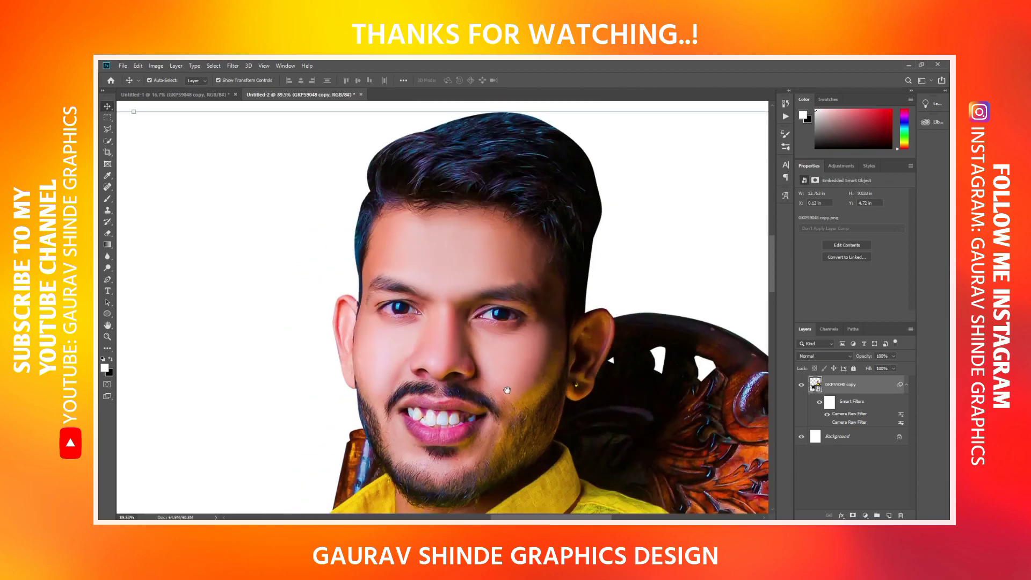
pyautogui.scroll(-1, 507, 390)
pyautogui.scroll(-1, 508, 389)
pyautogui.scroll(-1, 510, 388)
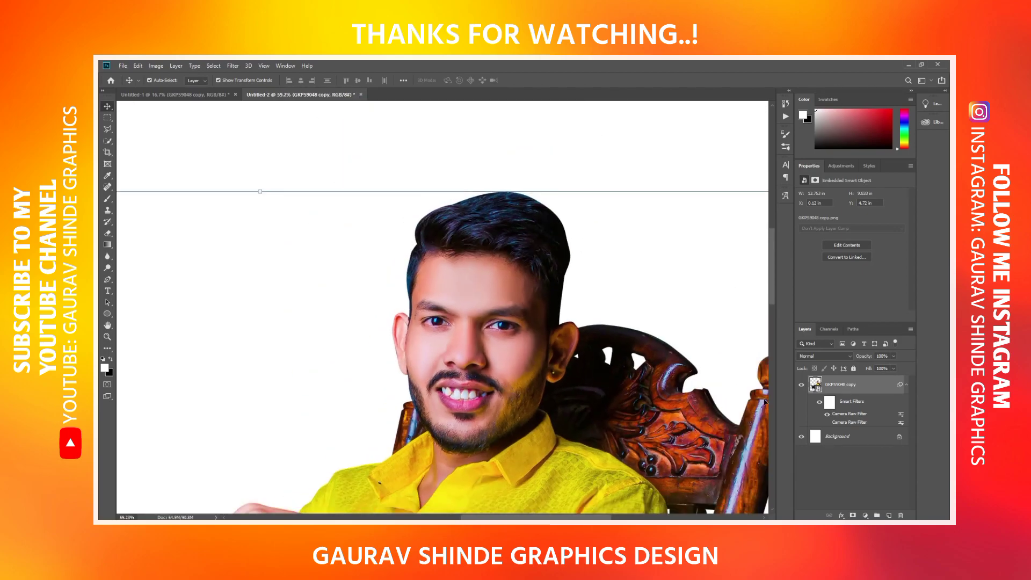
pyautogui.click(819, 403)
pyautogui.click(819, 404)
pyautogui.click(818, 404)
pyautogui.click(819, 404)
pyautogui.hotkey('ctrl', '0')
pyautogui.scroll(3, 248, 366)
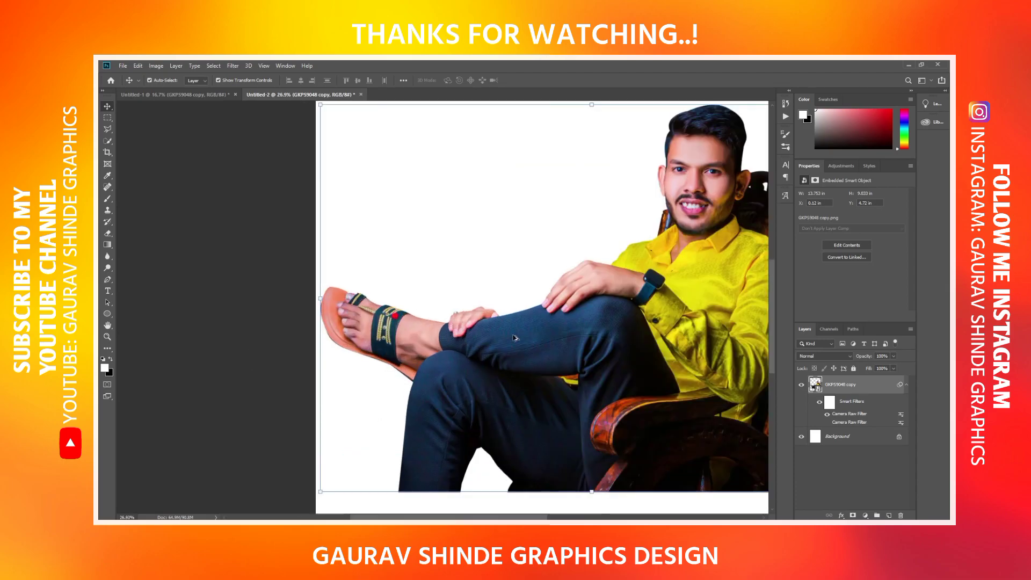
pyautogui.scroll(-10, 537, 338)
pyautogui.scroll(5, 580, 317)
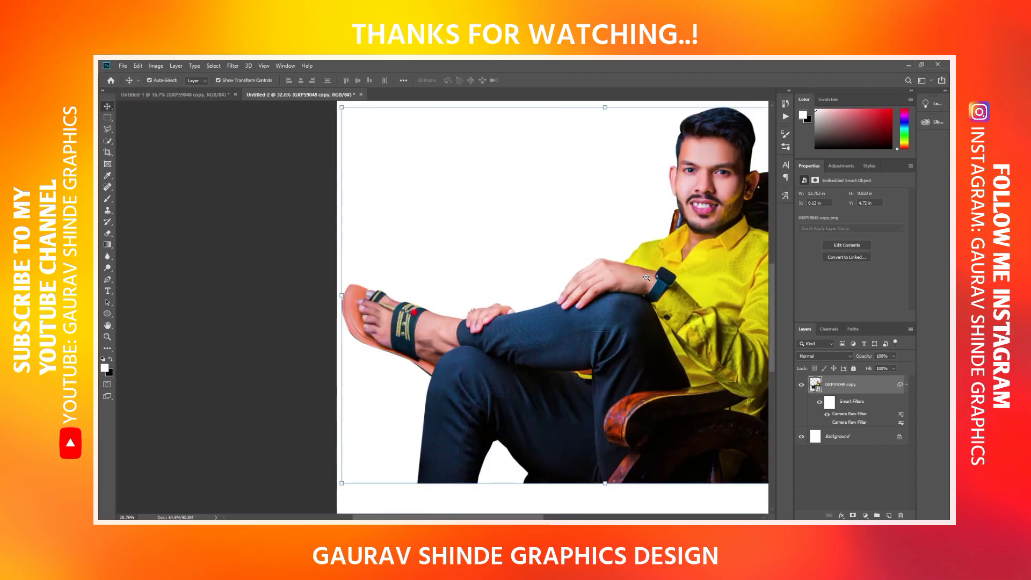
pyautogui.scroll(-5, 697, 289)
pyautogui.scroll(5, 698, 285)
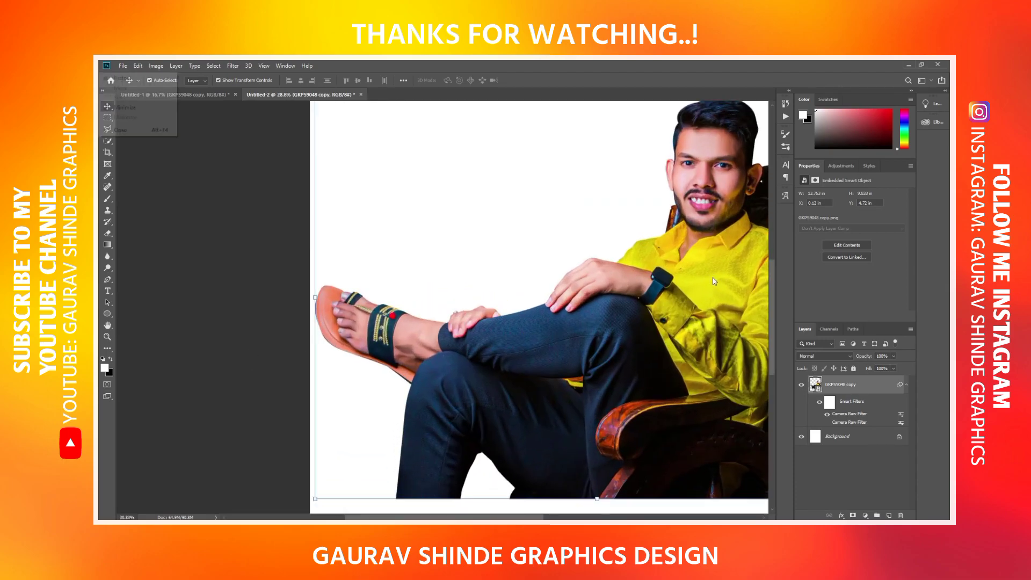
pyautogui.scroll(-5, 698, 285)
pyautogui.scroll(5, 697, 282)
pyautogui.hotkey('alt', 'space')
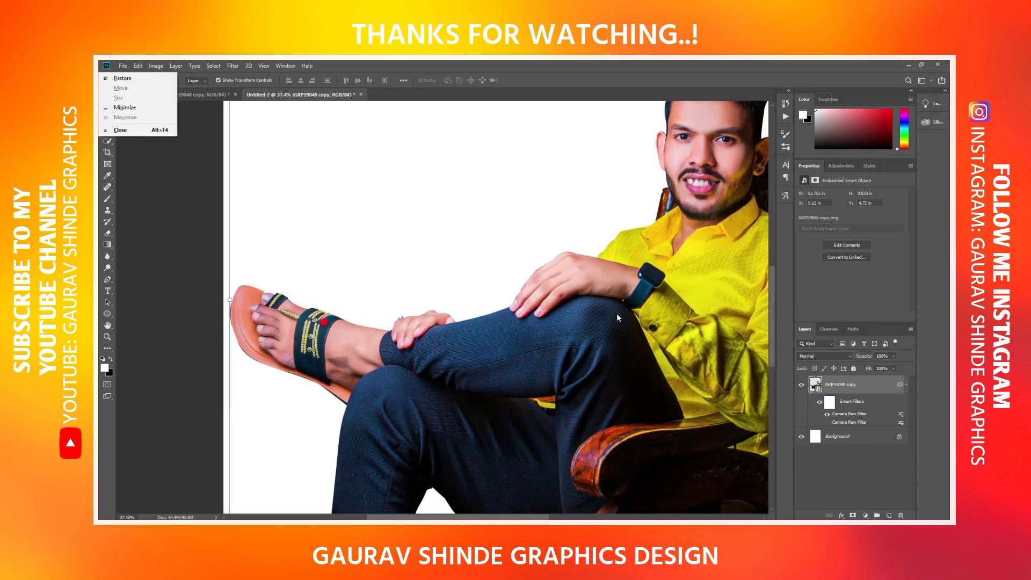
pyautogui.moveTo(617, 313); pyautogui.dragTo(483, 429)
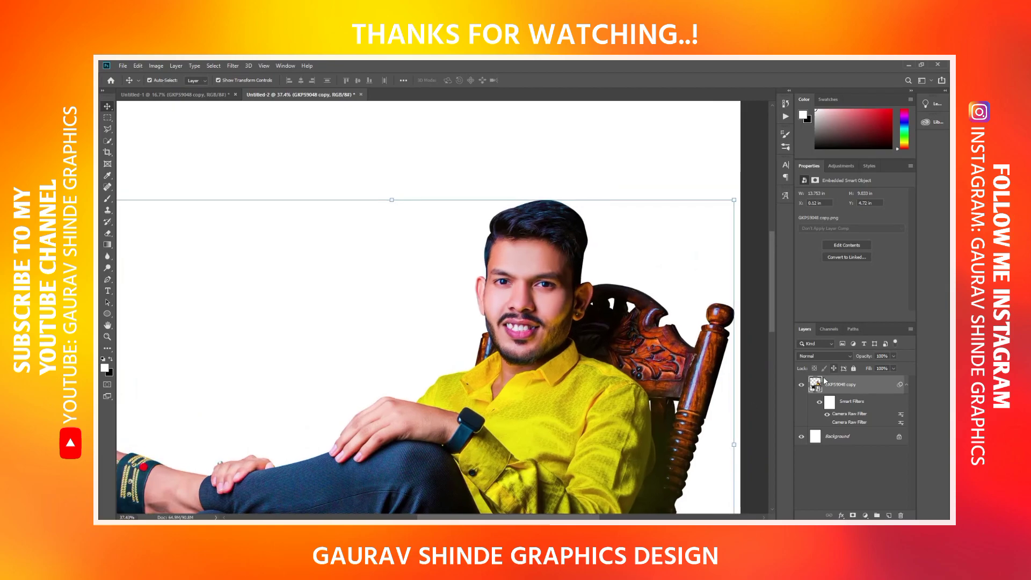
# Toggle the GKPS9048 copy Camera Raw smart filter for before/after, leave it on, and deselect the layer
pyautogui.click(800, 384)
pyautogui.click(822, 407)
pyautogui.click(819, 403)
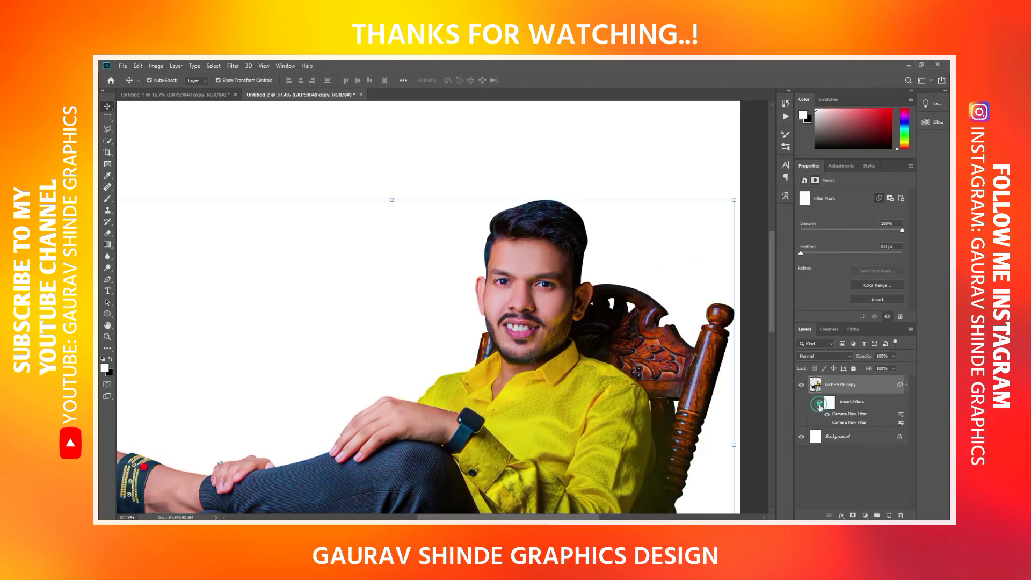
pyautogui.click(820, 404)
pyautogui.click(819, 404)
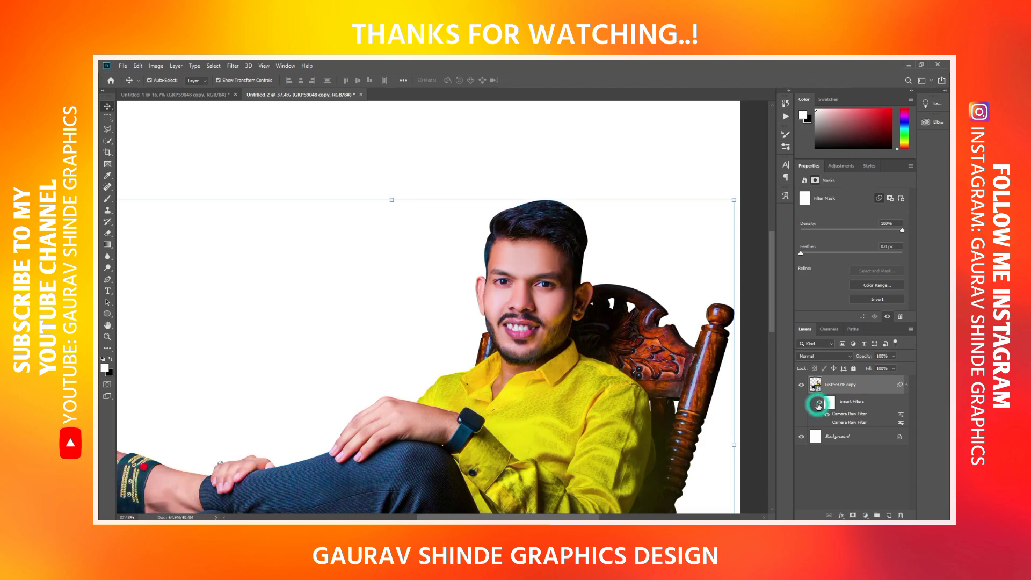
pyautogui.click(818, 405)
pyautogui.click(818, 404)
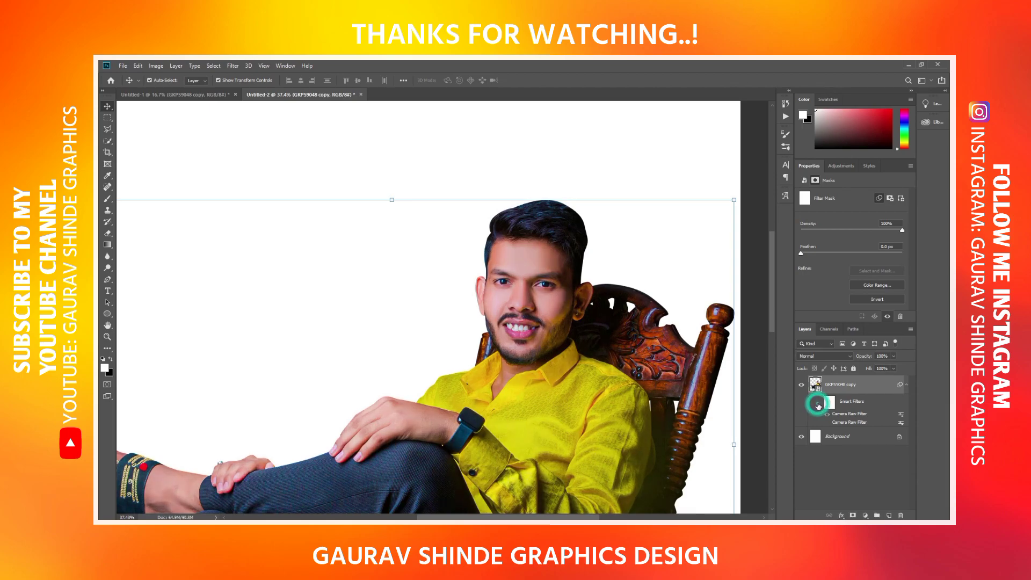
pyautogui.click(819, 405)
pyautogui.click(819, 403)
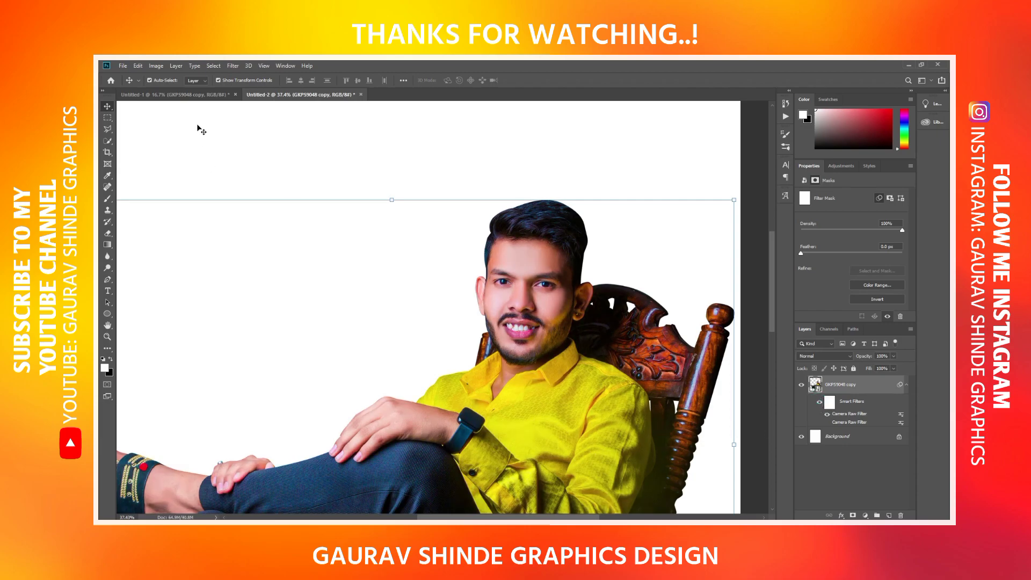
pyautogui.click(188, 103)
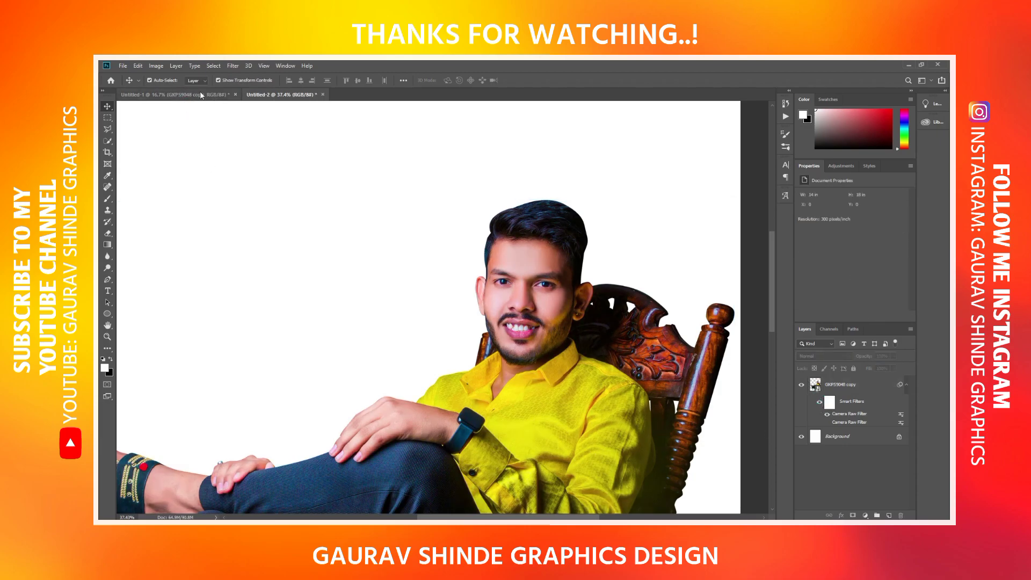
# In the Untitled-1 document, hide the GKPS9048 copy layer
pyautogui.click(180, 95)
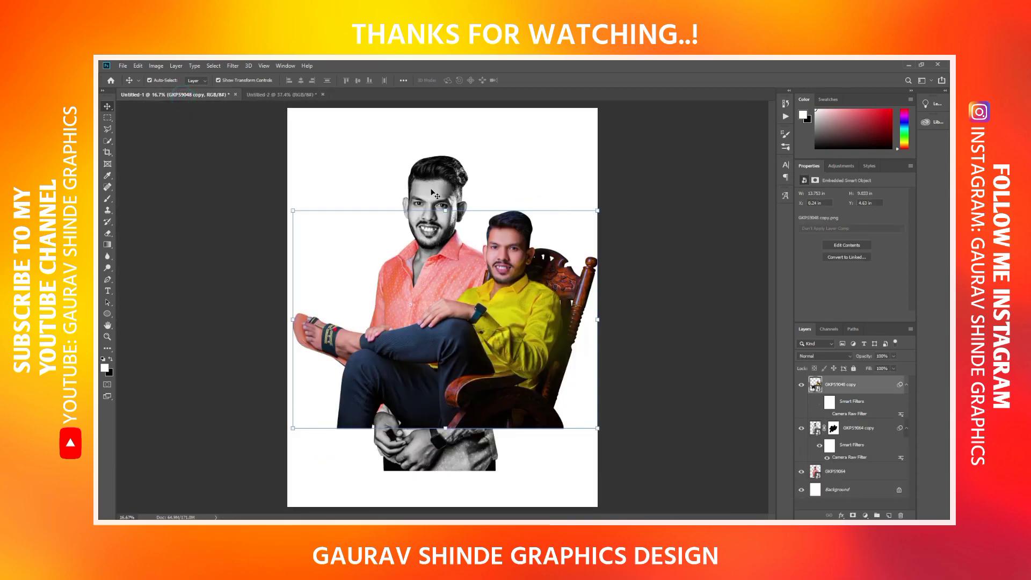
pyautogui.click(571, 304)
pyautogui.click(803, 387)
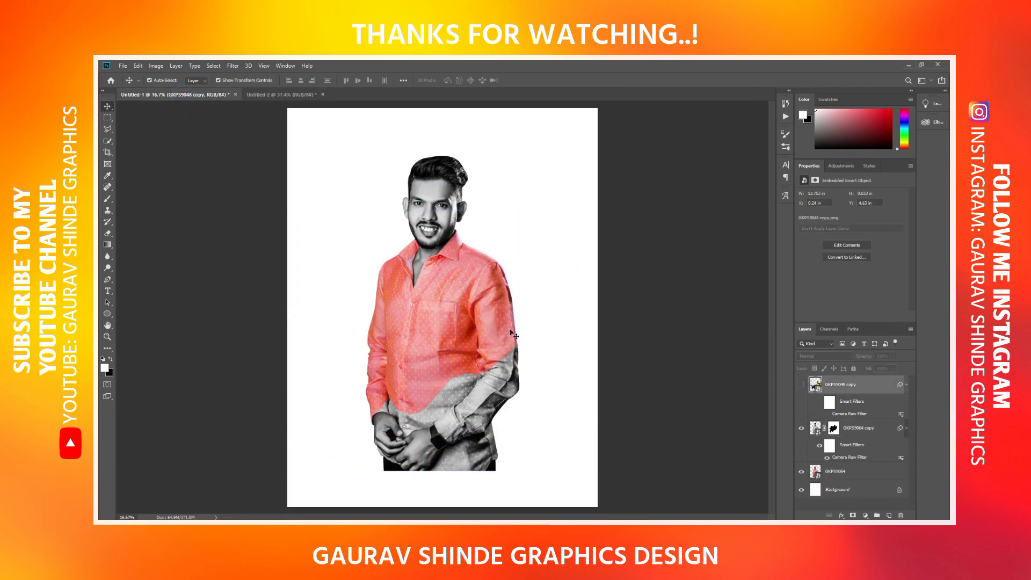
# Zoom and pan the view to frame the pink-shirt man's whole head
pyautogui.scroll(1, 509, 319)
pyautogui.scroll(1, 510, 318)
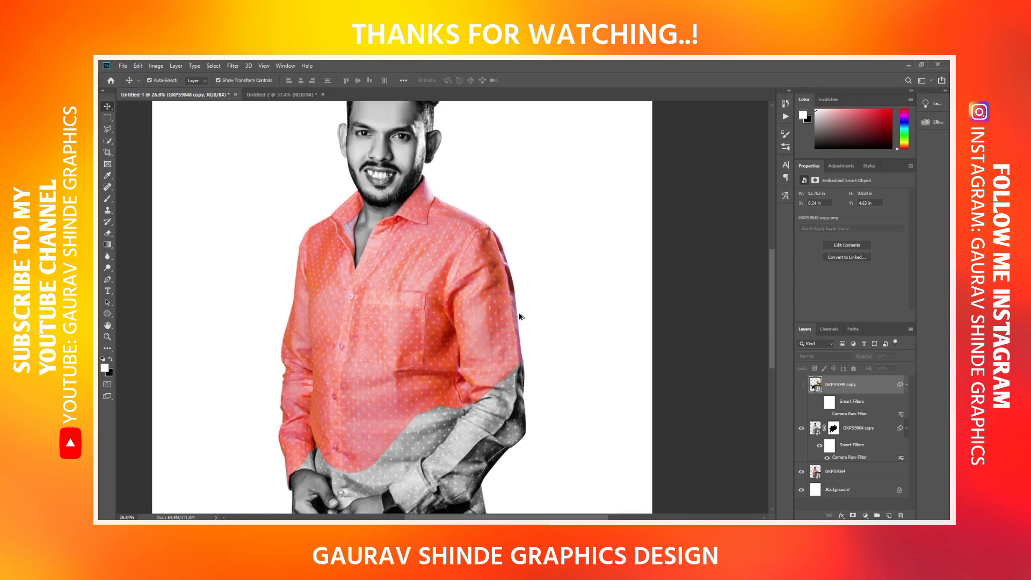
pyautogui.scroll(1, 518, 317)
pyautogui.scroll(-1, 523, 314)
pyautogui.scroll(1, 526, 322)
pyautogui.scroll(5, 526, 322)
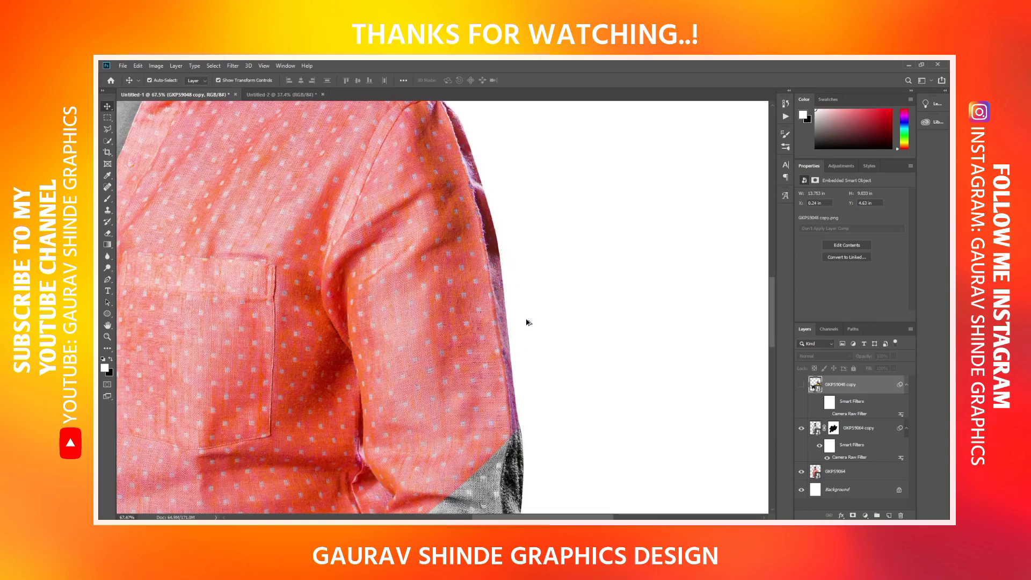
pyautogui.moveTo(375, 253); pyautogui.dragTo(638, 514)
pyautogui.scroll(-1, 593, 408)
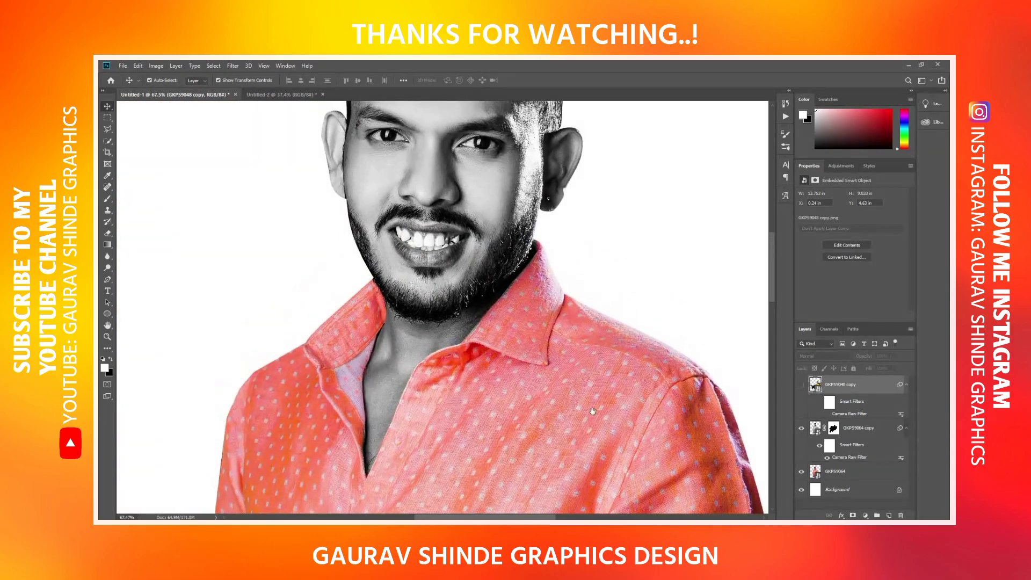
pyautogui.scroll(-1, 541, 285)
pyautogui.scroll(-1, 537, 384)
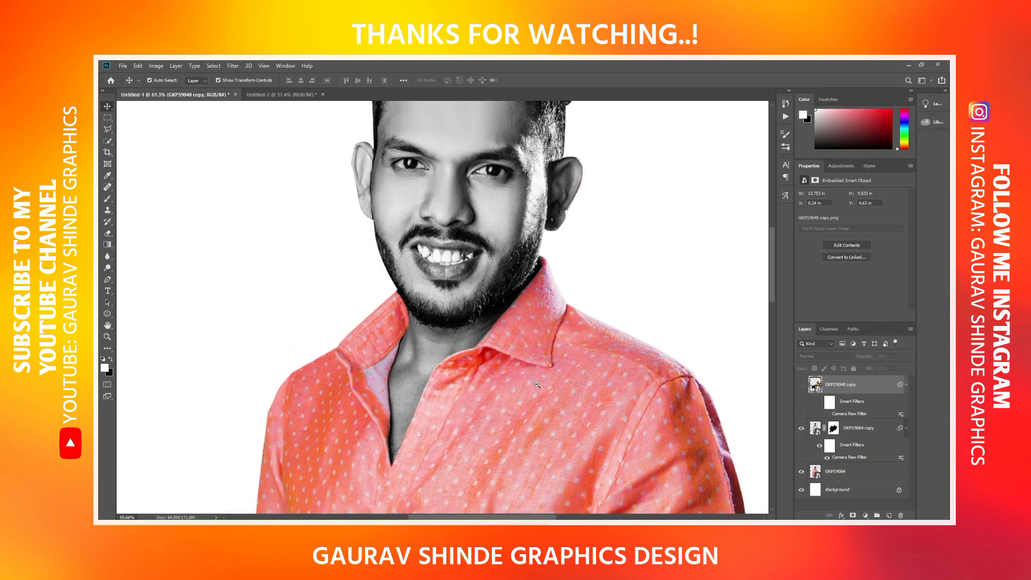
pyautogui.scroll(-1, 476, 226)
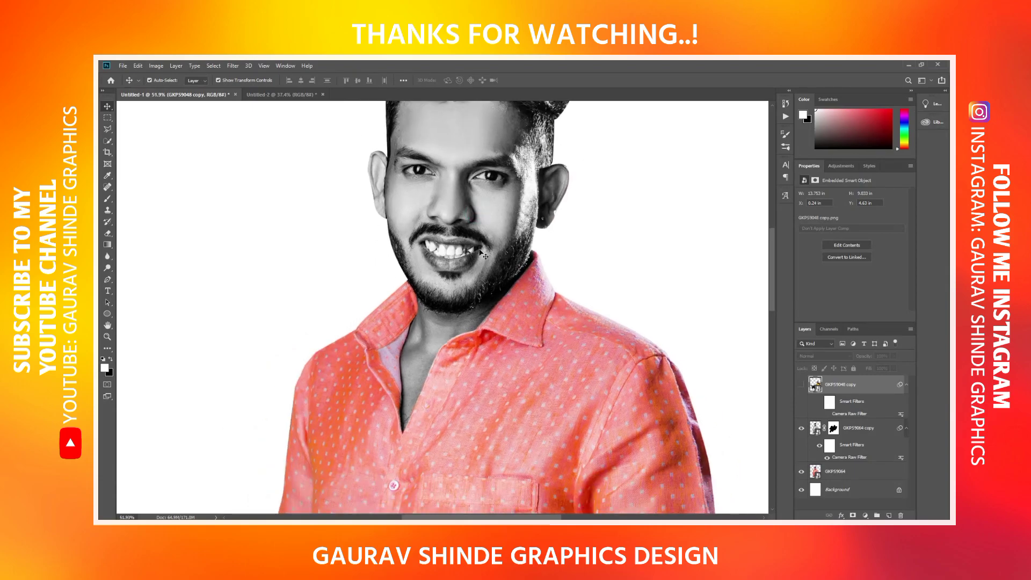
pyautogui.moveTo(473, 253); pyautogui.dragTo(462, 349)
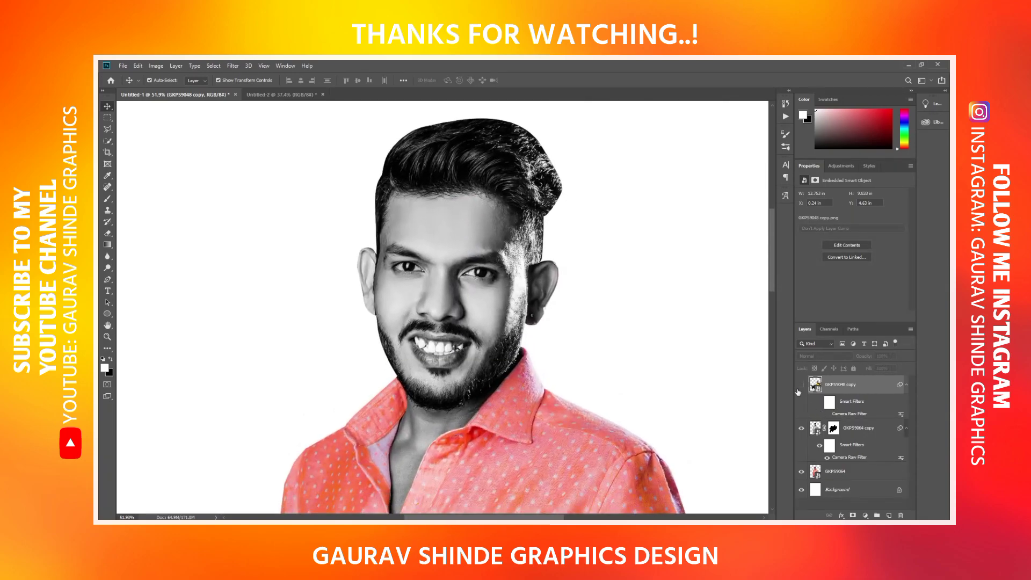
# Toggle the GKPS9064 copy Camera Raw grading for before/after, leave it on, then return to Untitled-2
pyautogui.click(818, 445)
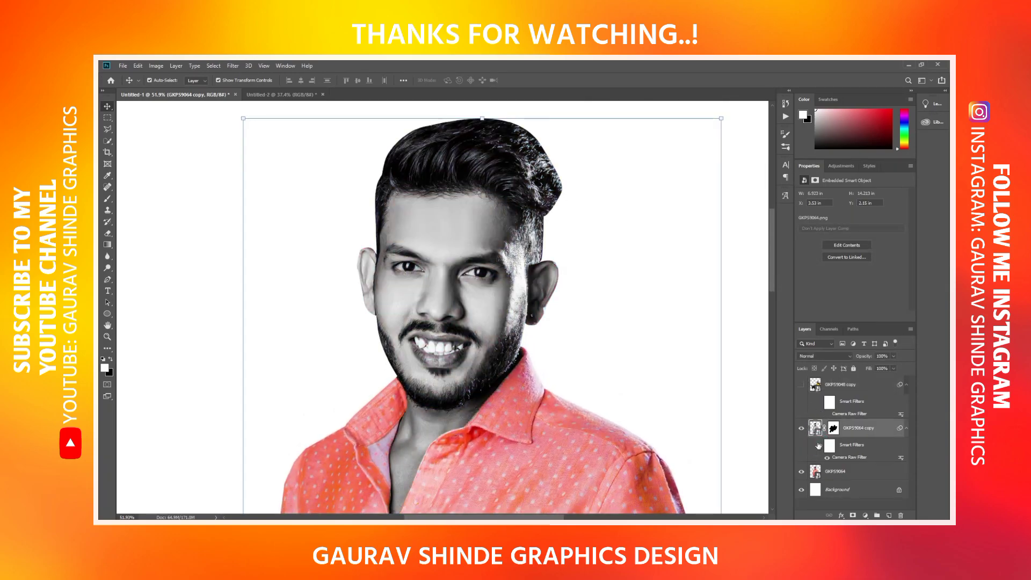
pyautogui.click(819, 445)
pyautogui.click(818, 445)
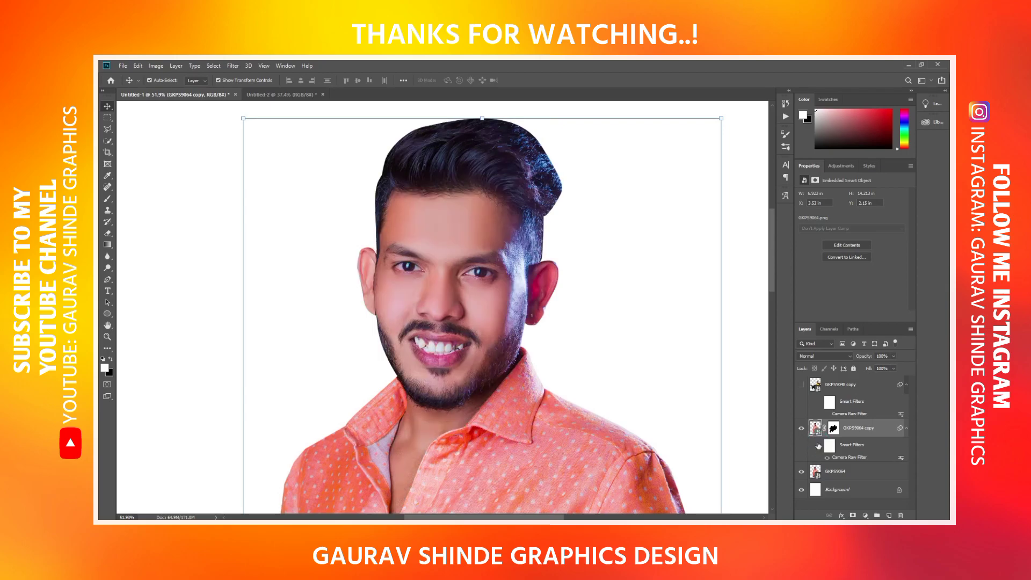
pyautogui.click(819, 445)
pyautogui.click(819, 445)
pyautogui.click(818, 445)
pyautogui.click(819, 445)
pyautogui.click(819, 444)
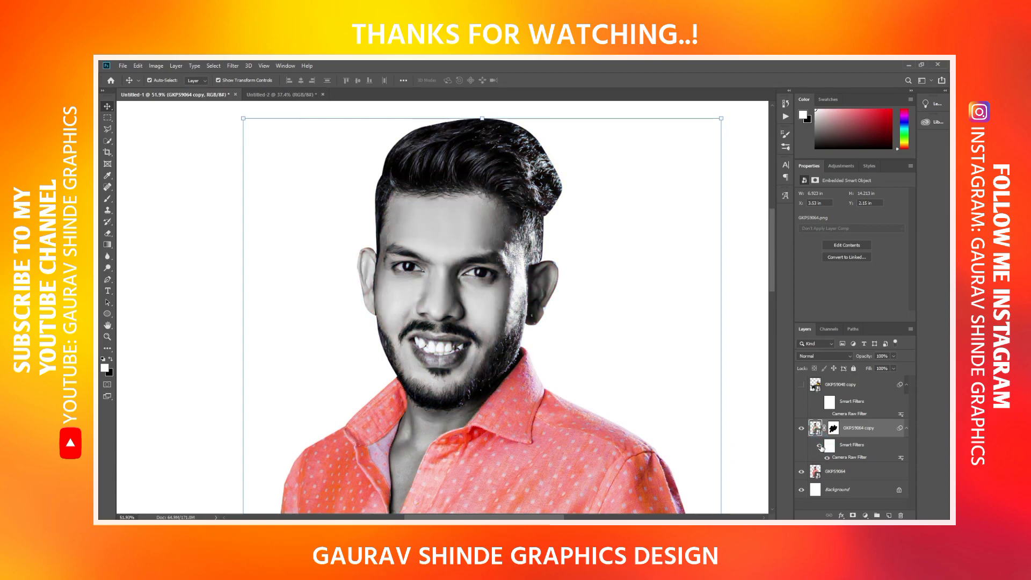
pyautogui.click(819, 445)
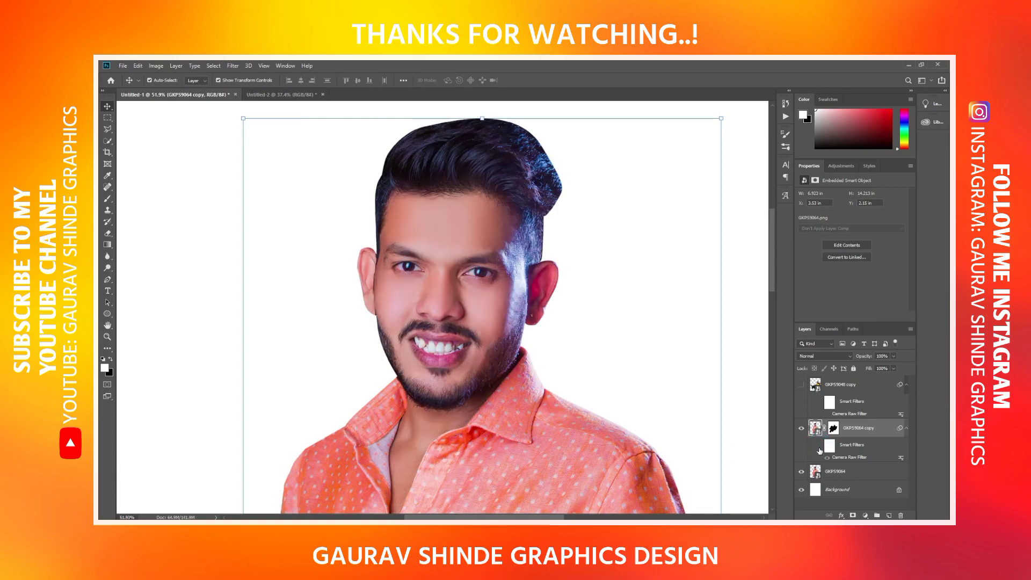
pyautogui.click(820, 446)
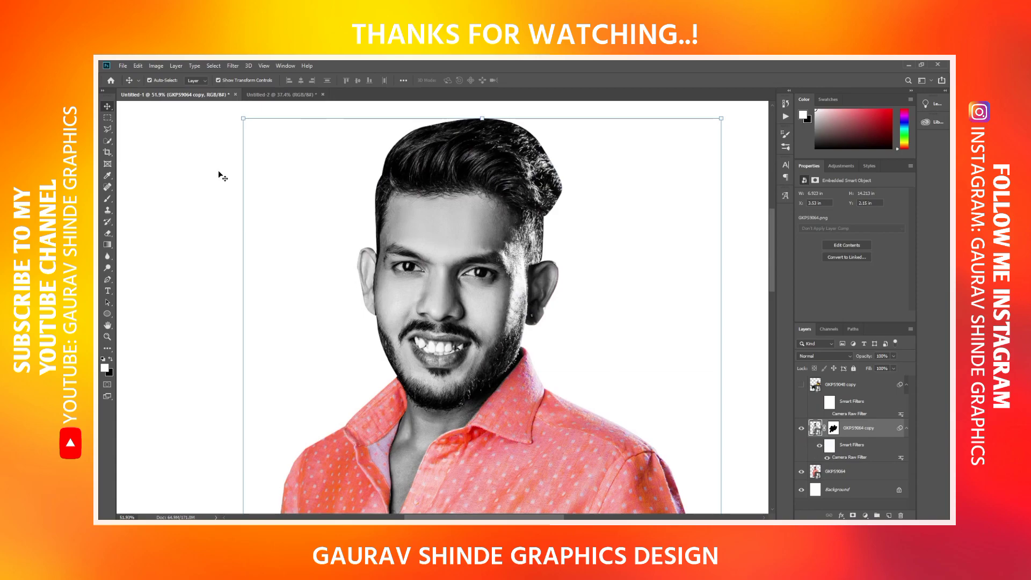
pyautogui.click(272, 94)
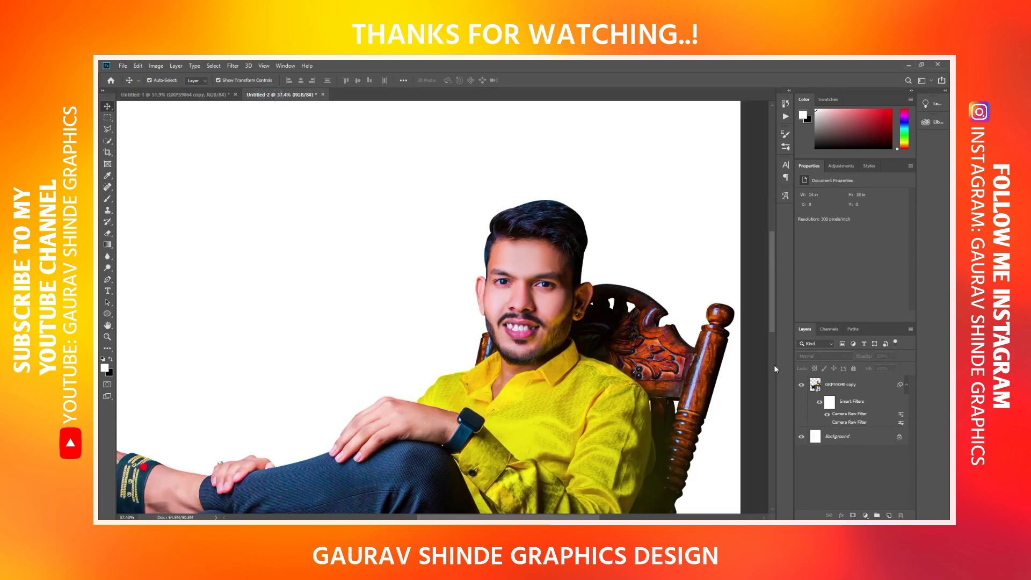
pyautogui.click(820, 402)
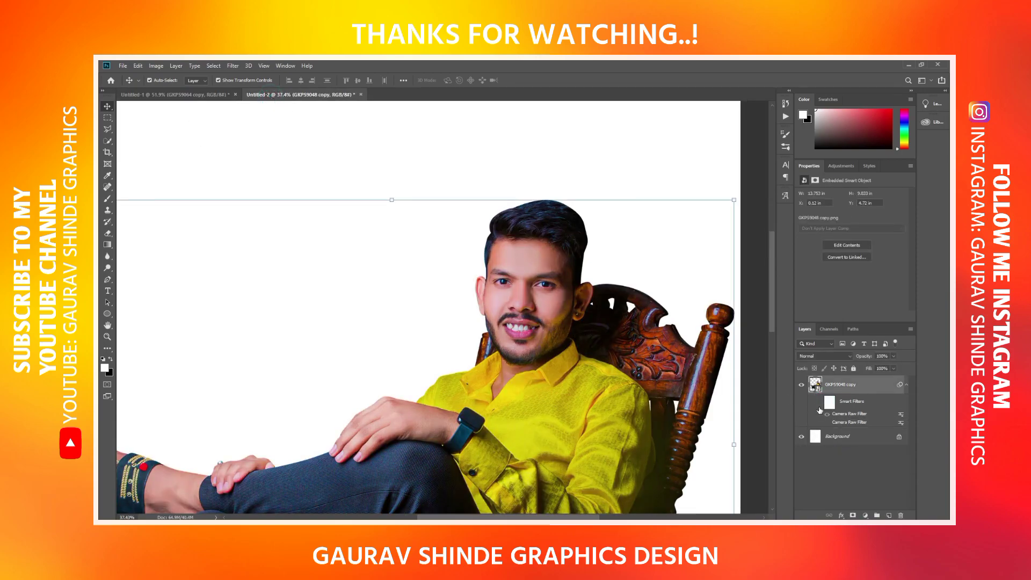
pyautogui.click(820, 402)
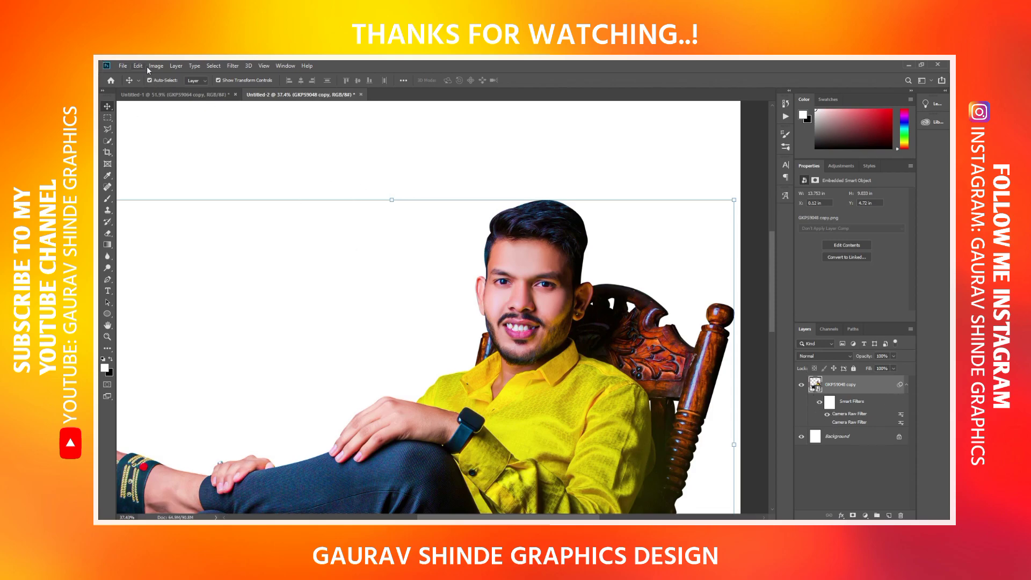
pyautogui.click(123, 67)
pyautogui.moveTo(132, 186)
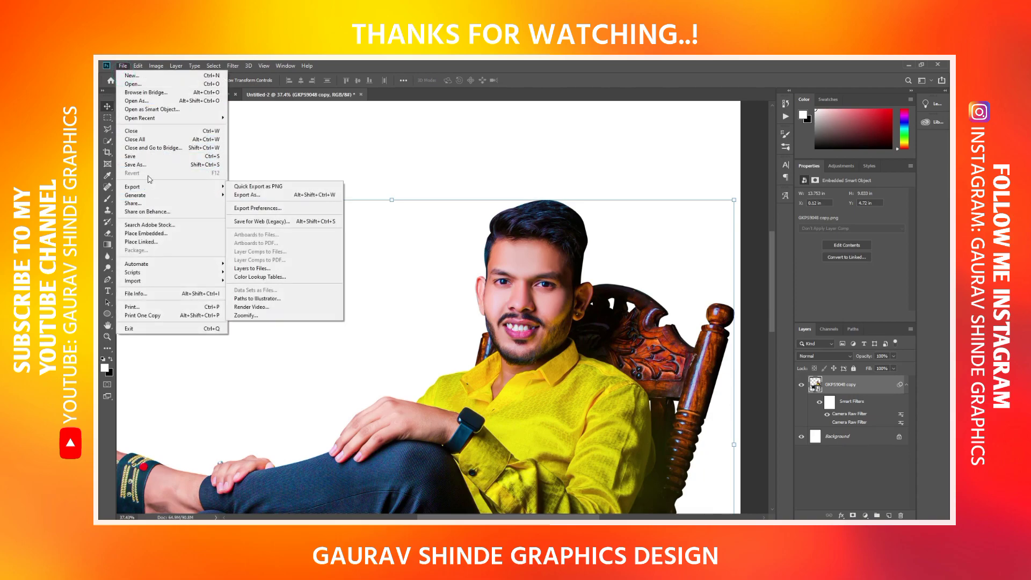
pyautogui.click(271, 186)
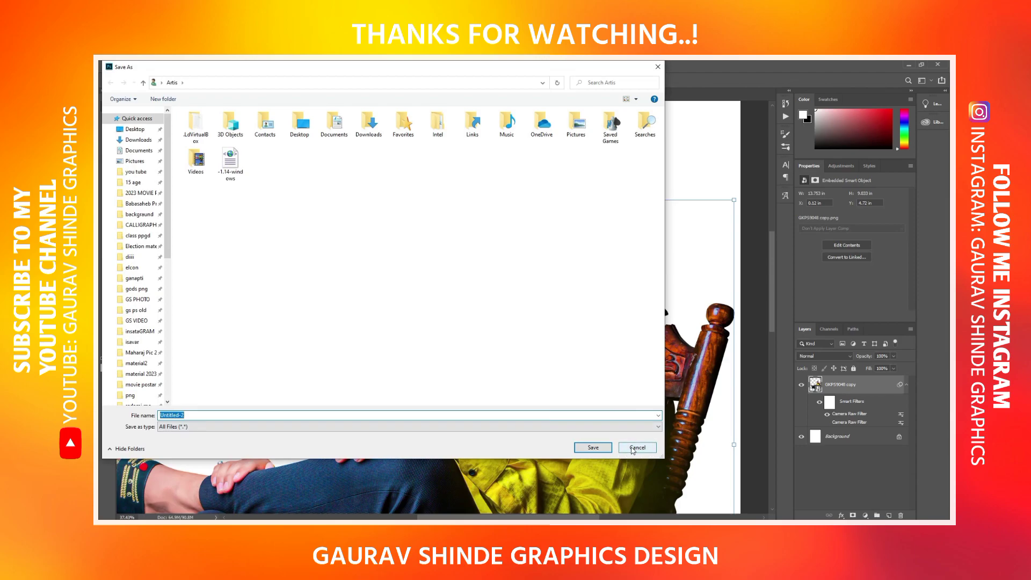
pyautogui.click(634, 449)
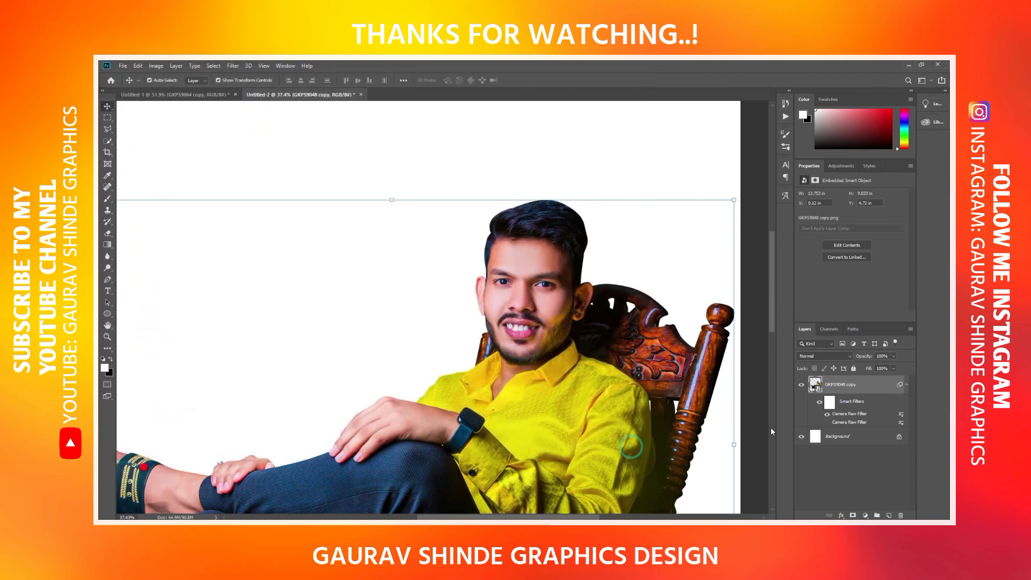
pyautogui.click(827, 414)
pyautogui.click(802, 437)
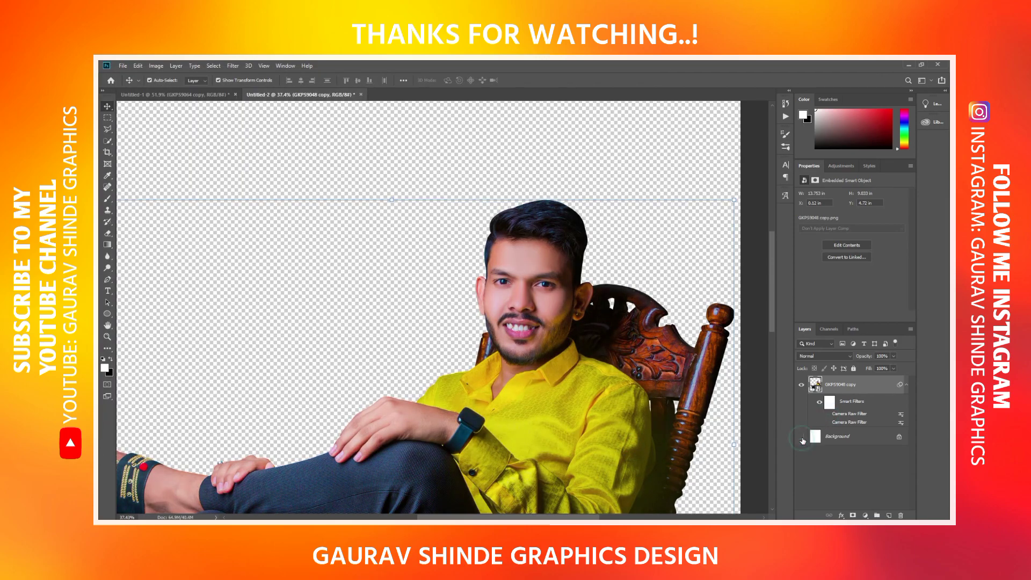
pyautogui.click(123, 66)
pyautogui.moveTo(140, 186)
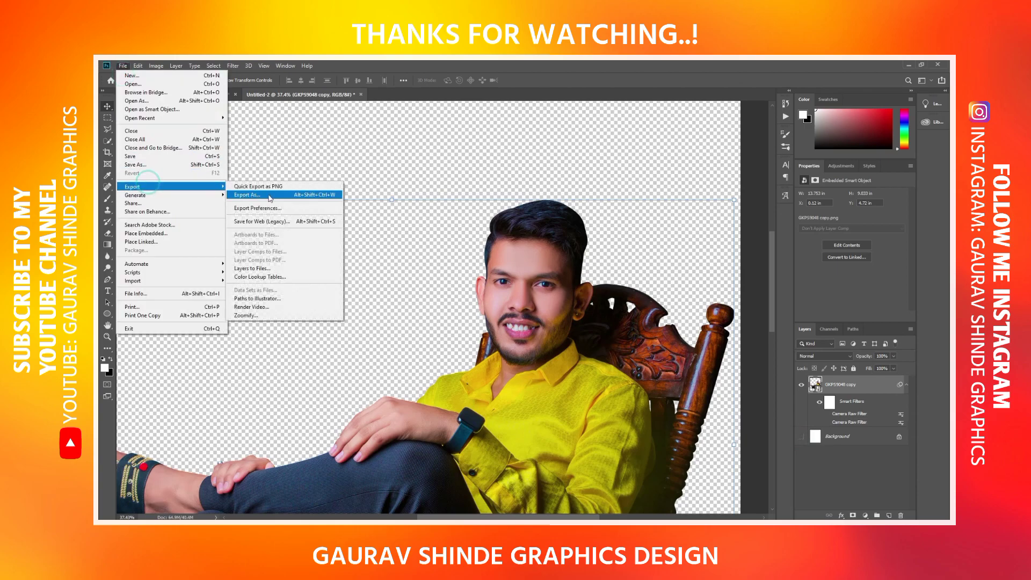
pyautogui.click(280, 187)
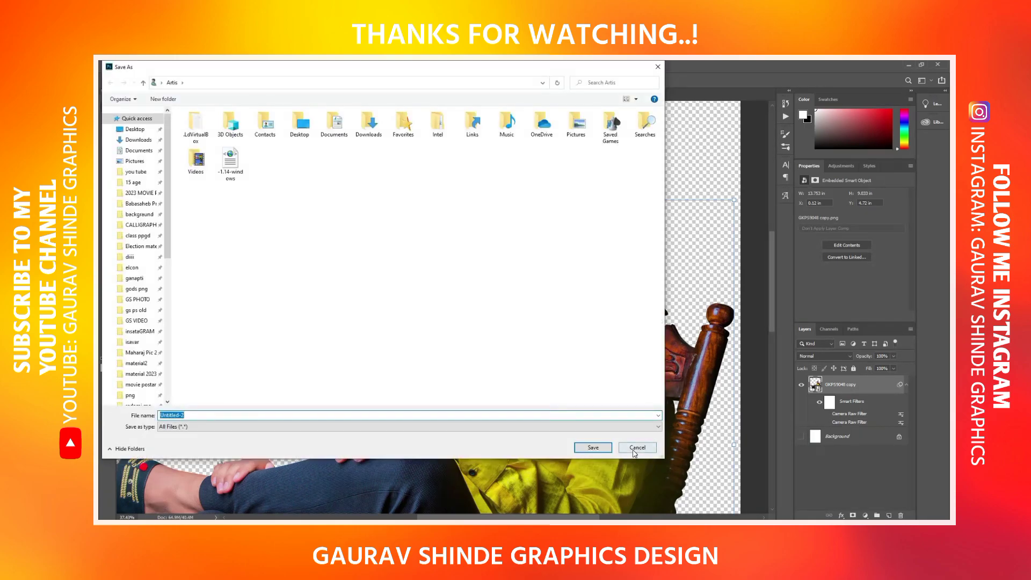
pyautogui.click(647, 449)
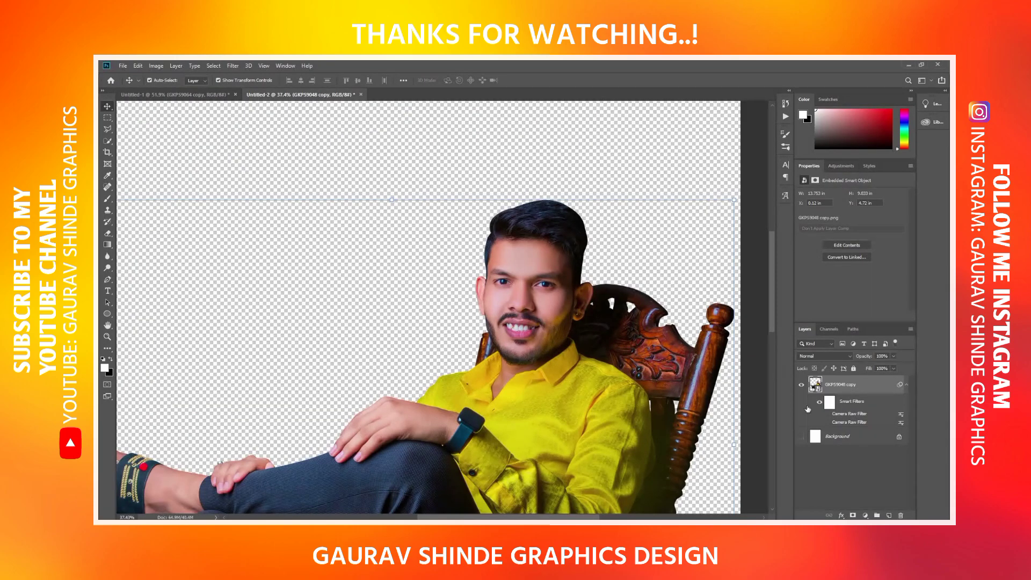
pyautogui.click(803, 438)
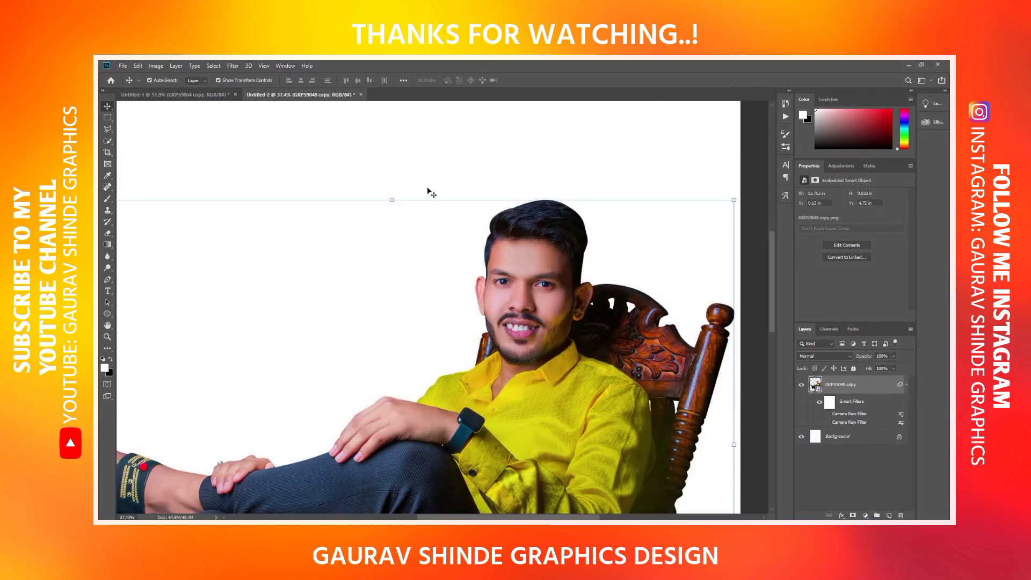